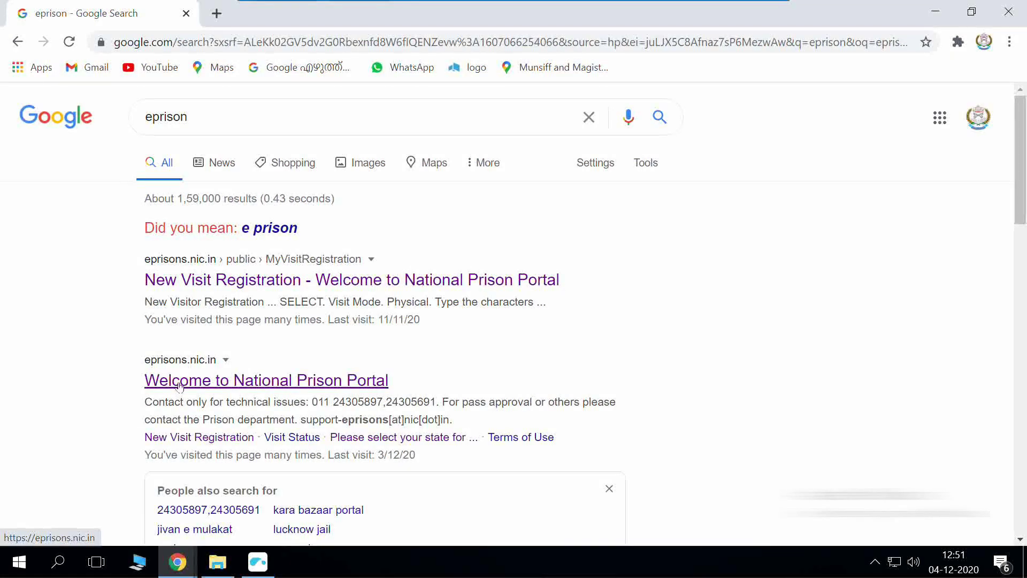
# - Go from the search result to the NPIP home page and its eMulakat registration form, reviewing the Visitor Details and To Meet sections
pyautogui.click(180, 381)
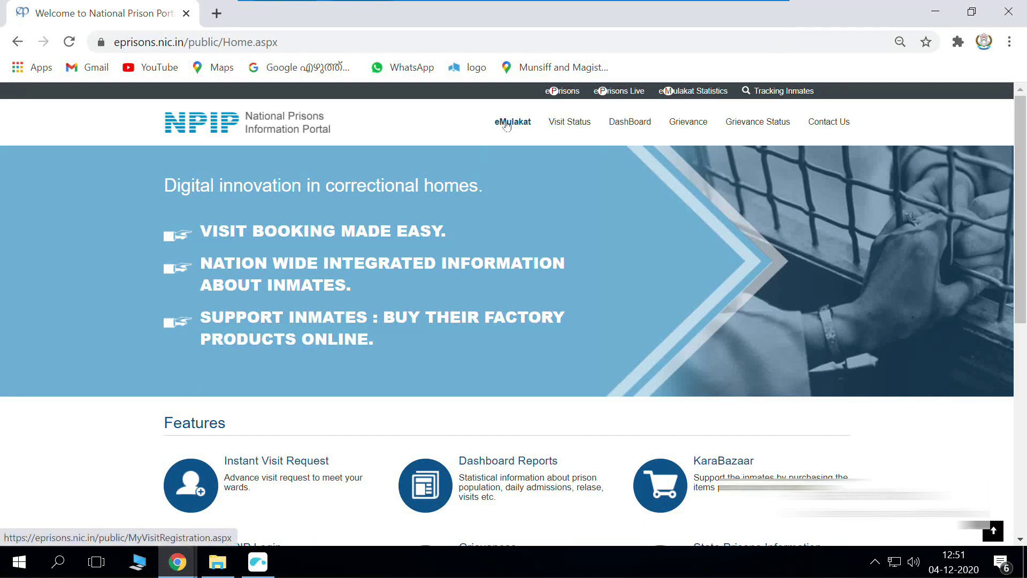
pyautogui.click(506, 124)
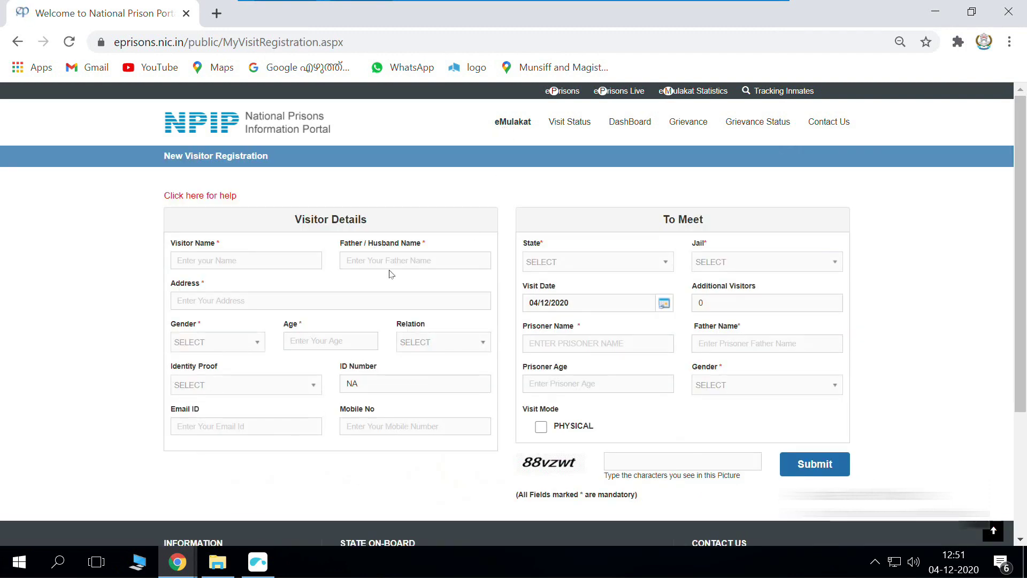
pyautogui.moveTo(295, 219); pyautogui.dragTo(370, 221)
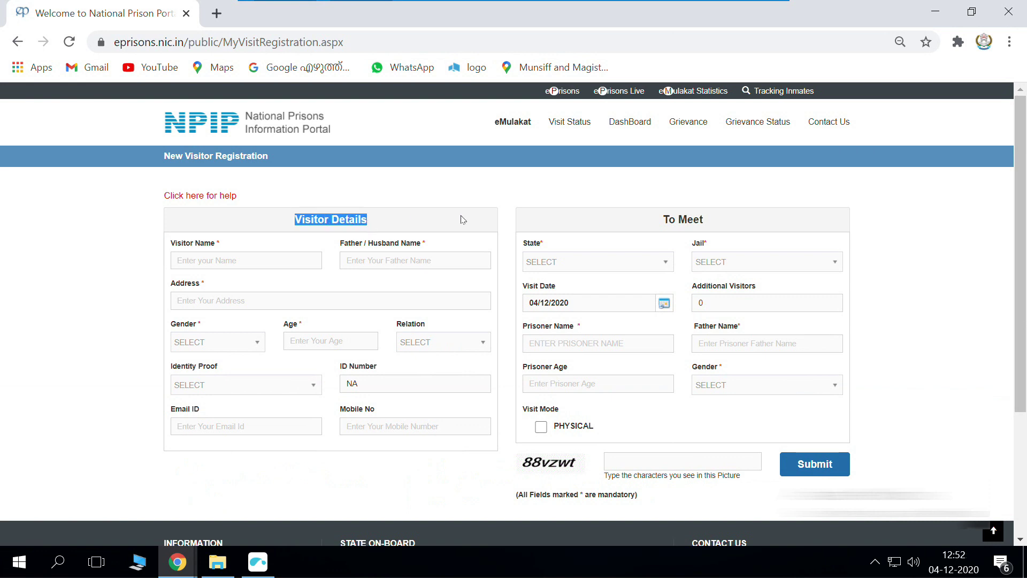
pyautogui.click(638, 223)
pyautogui.moveTo(658, 220); pyautogui.dragTo(717, 221)
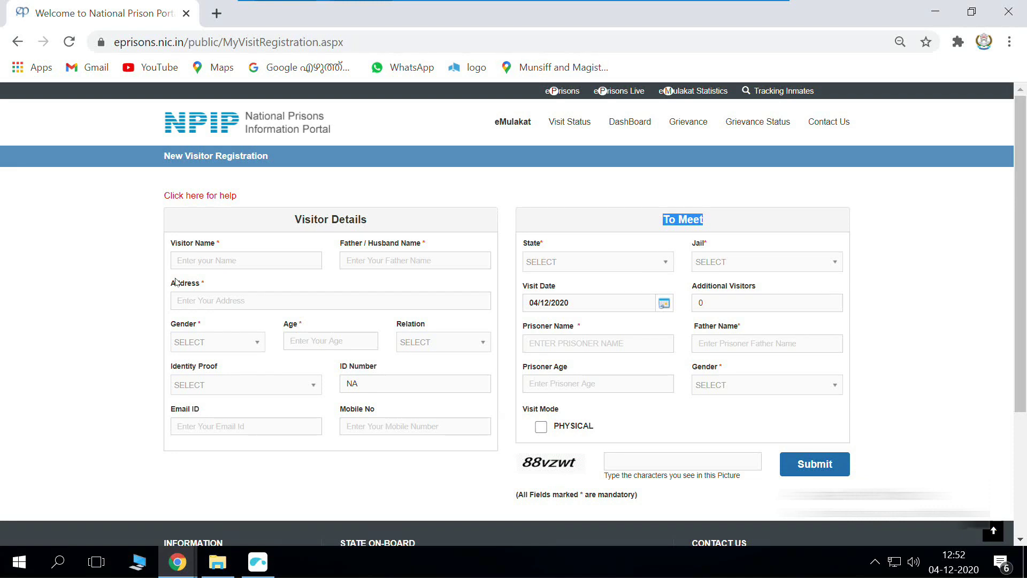
pyautogui.click(115, 282)
# - Enter the visitor's name, father's/husband's name and address
pyautogui.click(185, 257)
pyautogui.write('xxxxxxXXXXX')
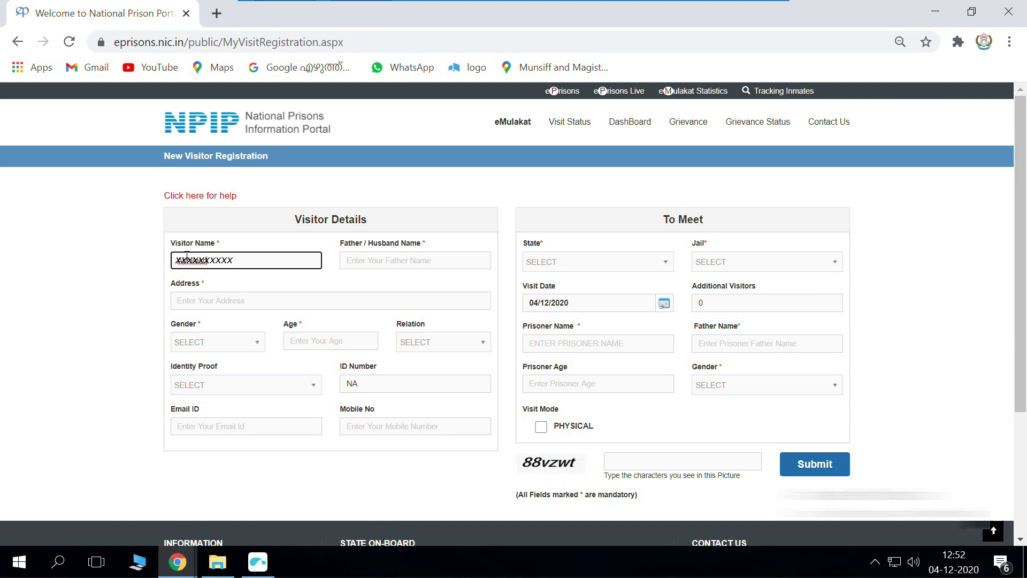
pyautogui.click(361, 258)
pyautogui.write('XXXXXXXXXX')
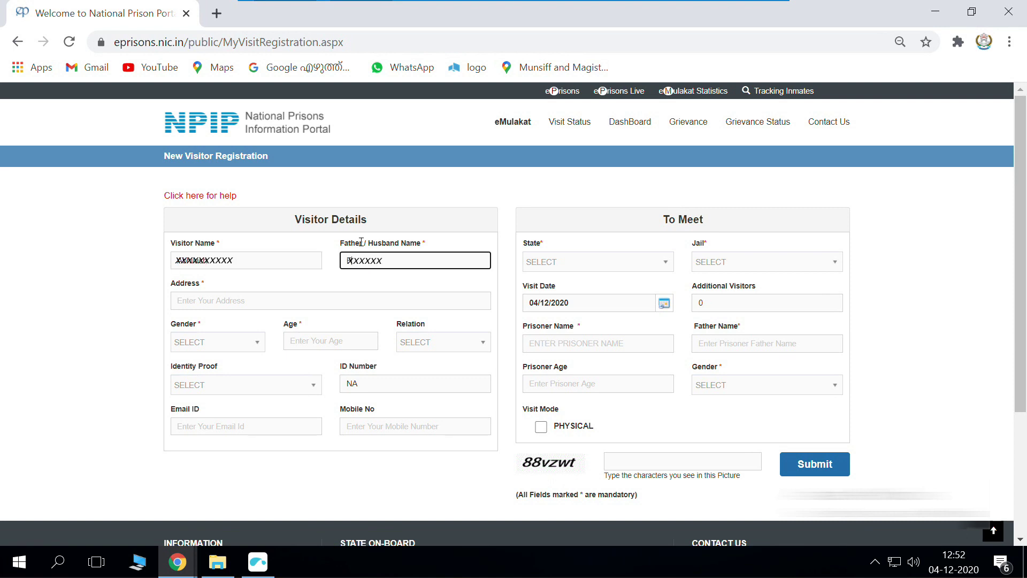
pyautogui.write('XXXXXXXX')
pyautogui.press('Tab')
pyautogui.write('XX')
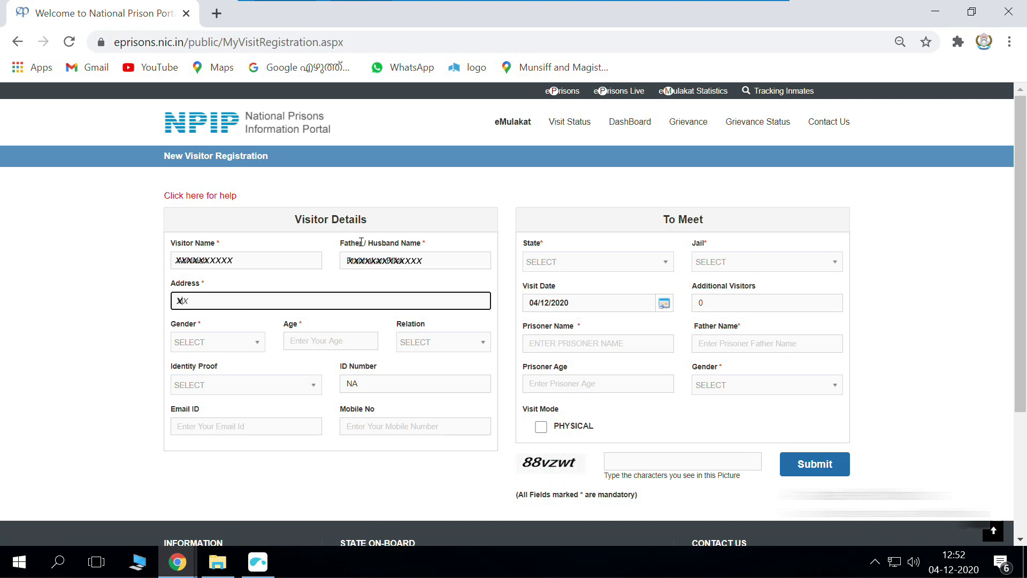
pyautogui.write('XXXXXXXXXXXXXX')
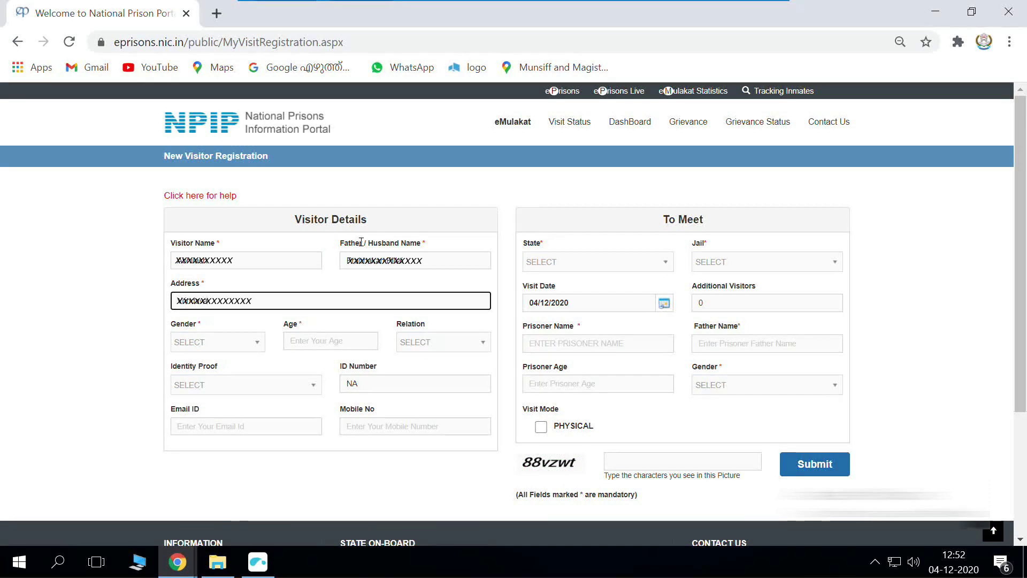
pyautogui.write('XXXXXXXXX')
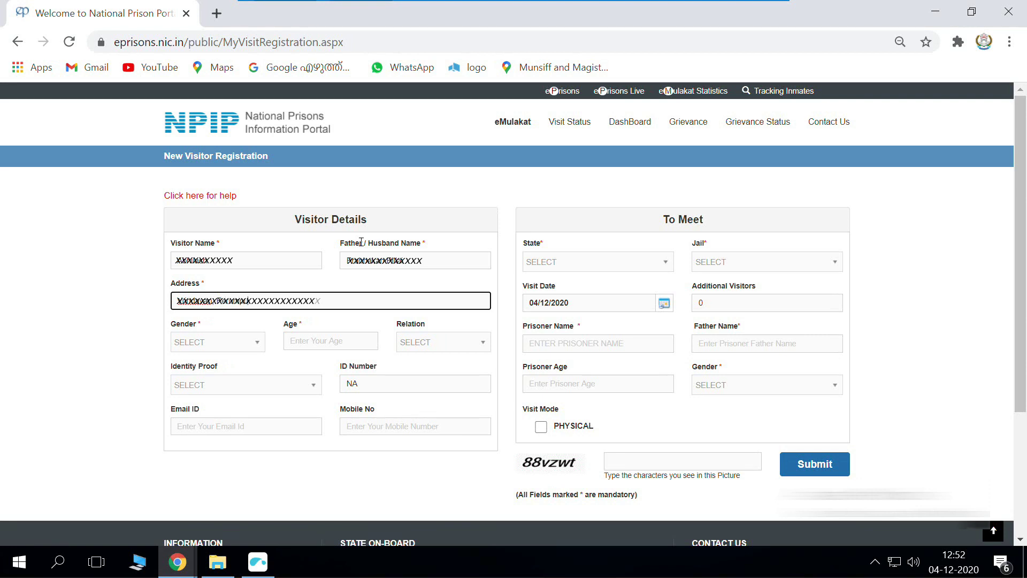
# - Set the visitor's gender to Male, age 41, and relation to prisoner Cousin
pyautogui.press('Tab')
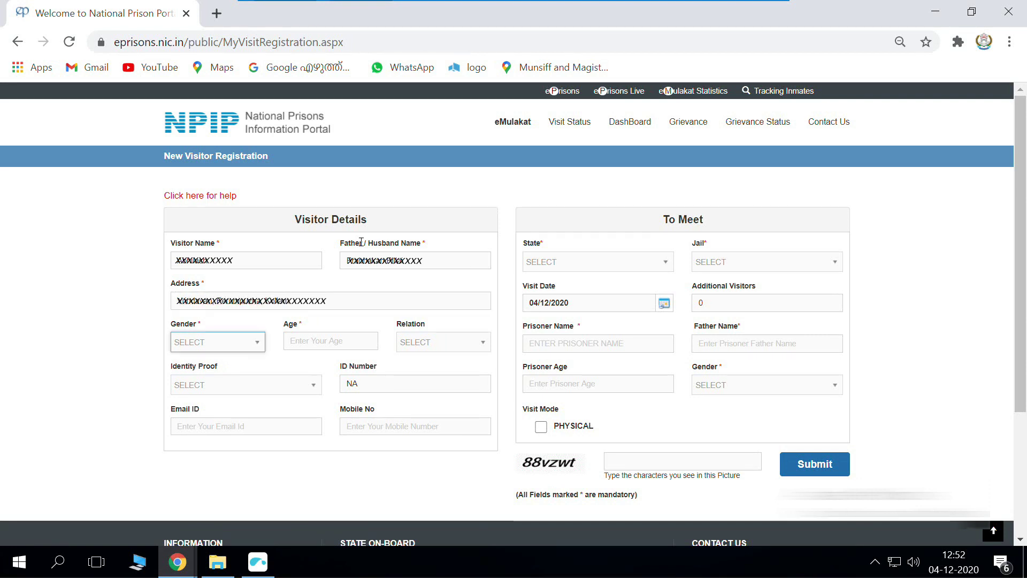
pyautogui.click(217, 345)
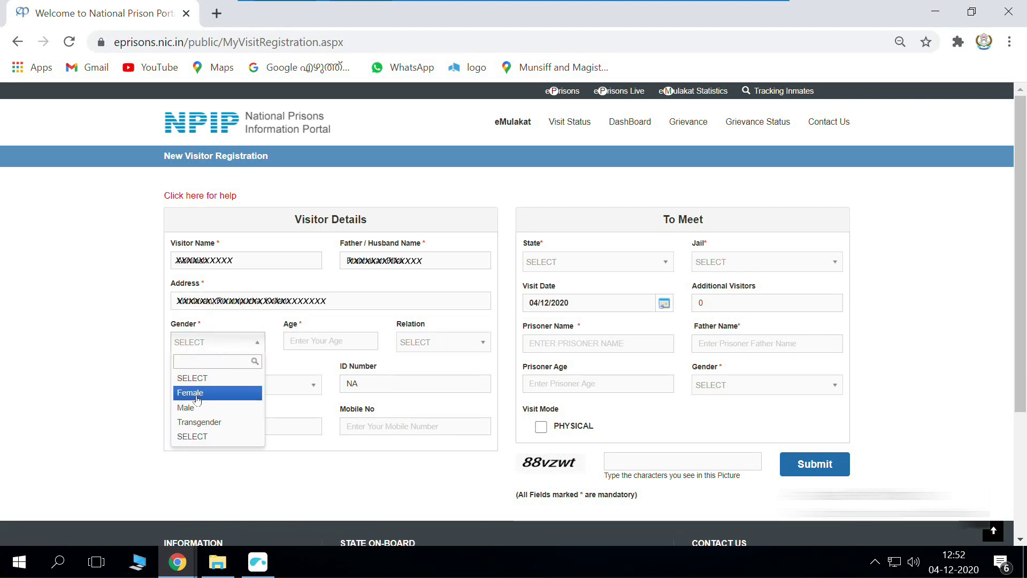
pyautogui.click(196, 409)
pyautogui.click(315, 343)
pyautogui.write('41')
pyautogui.click(433, 348)
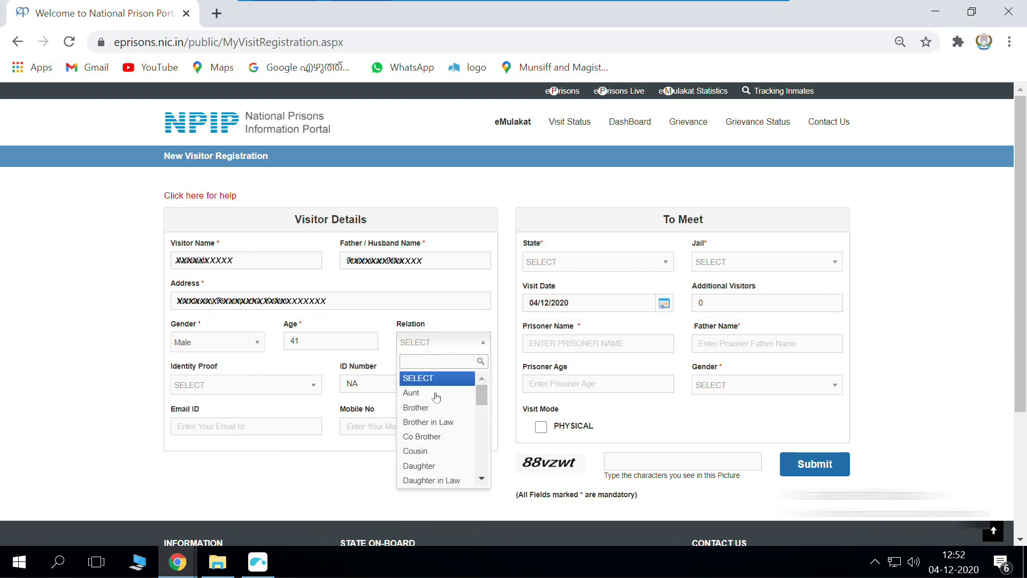
pyautogui.click(442, 449)
pyautogui.click(94, 409)
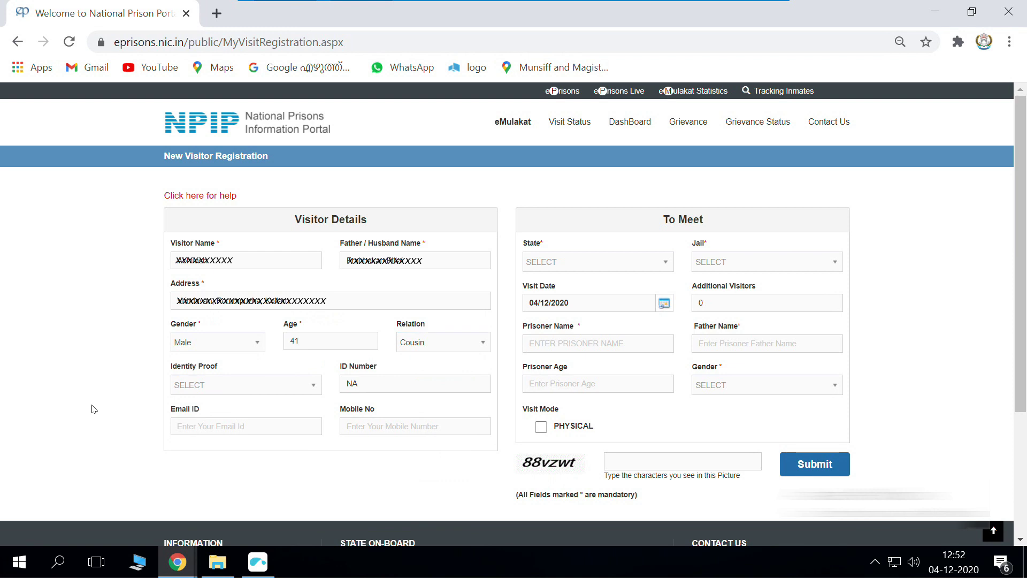
# - Choose PASSPORT as identity proof and fill in the ID number, e-mail and mobile number
pyautogui.click(230, 385)
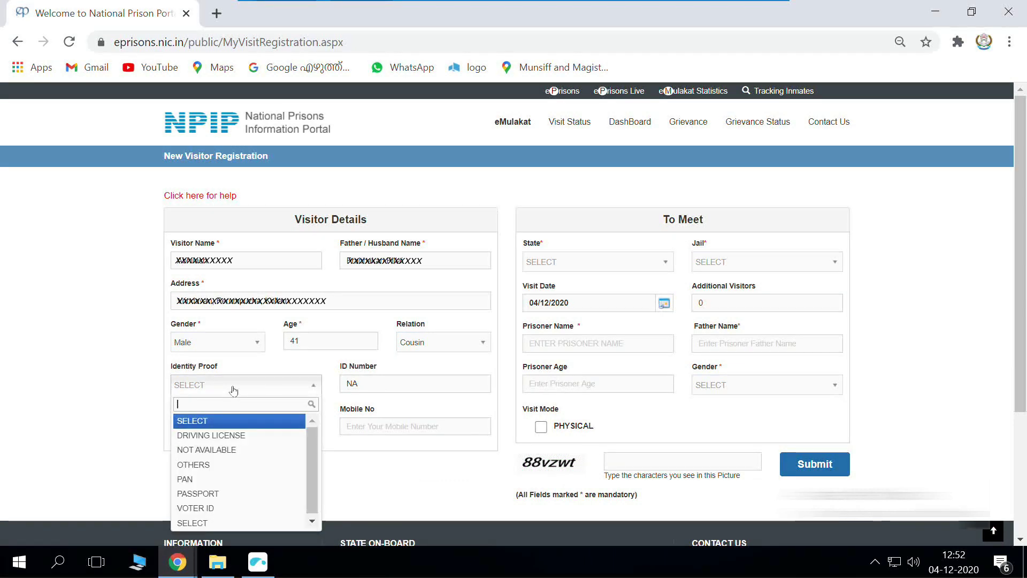
pyautogui.click(222, 493)
pyautogui.press('Tab')
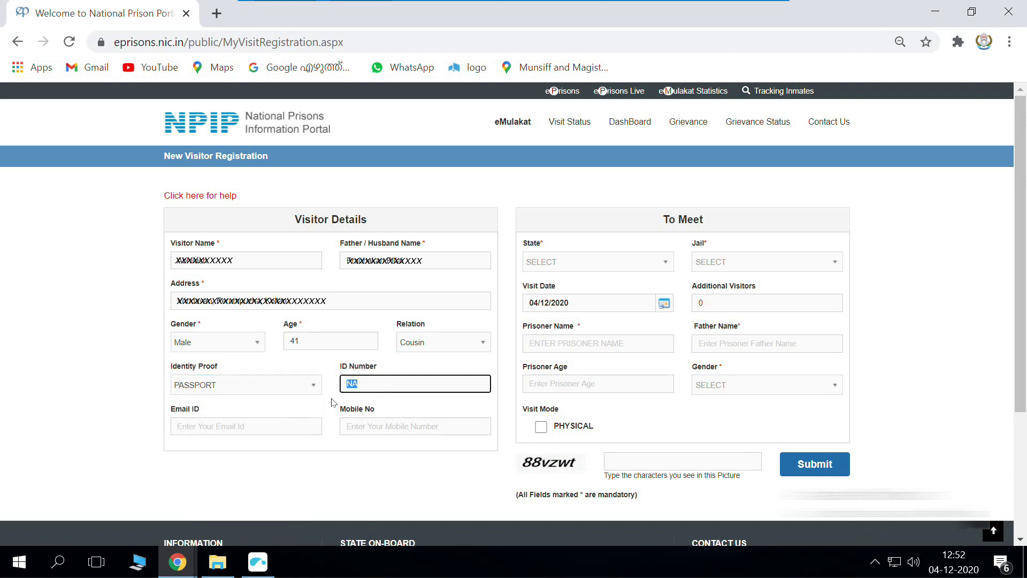
pyautogui.write('XXXXXXXXXX')
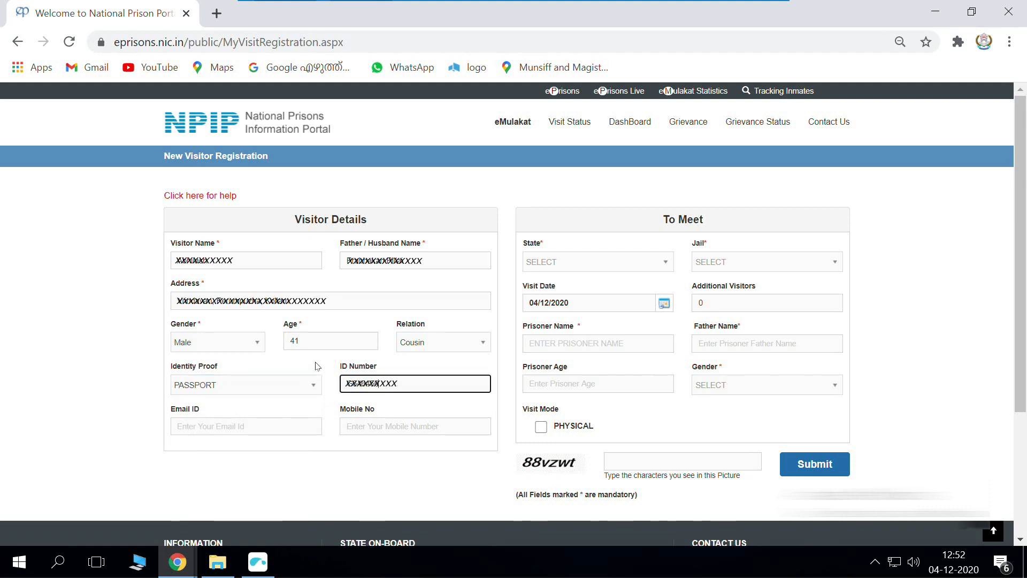
pyautogui.write('XXXX')
pyautogui.click(42, 430)
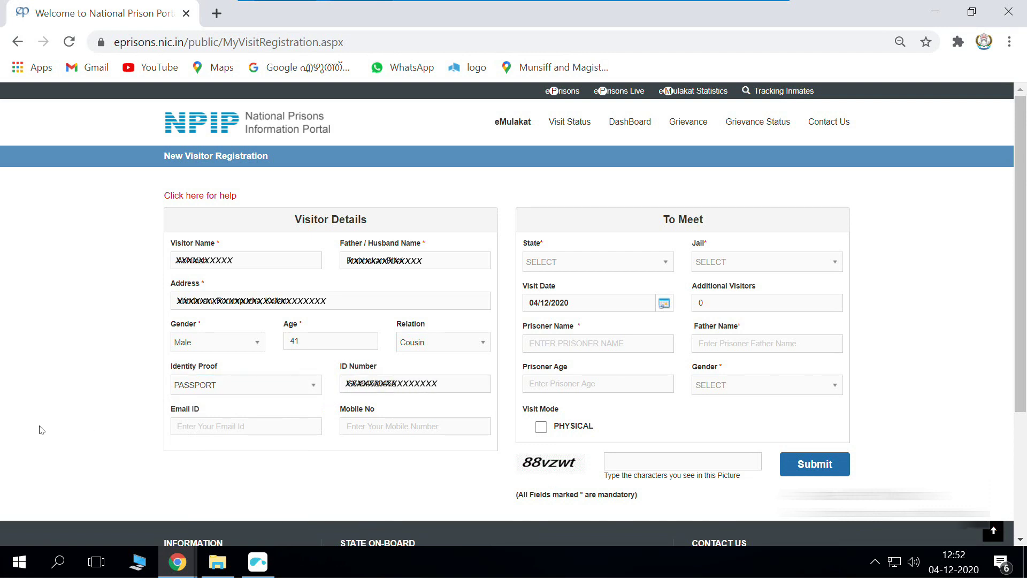
pyautogui.click(196, 423)
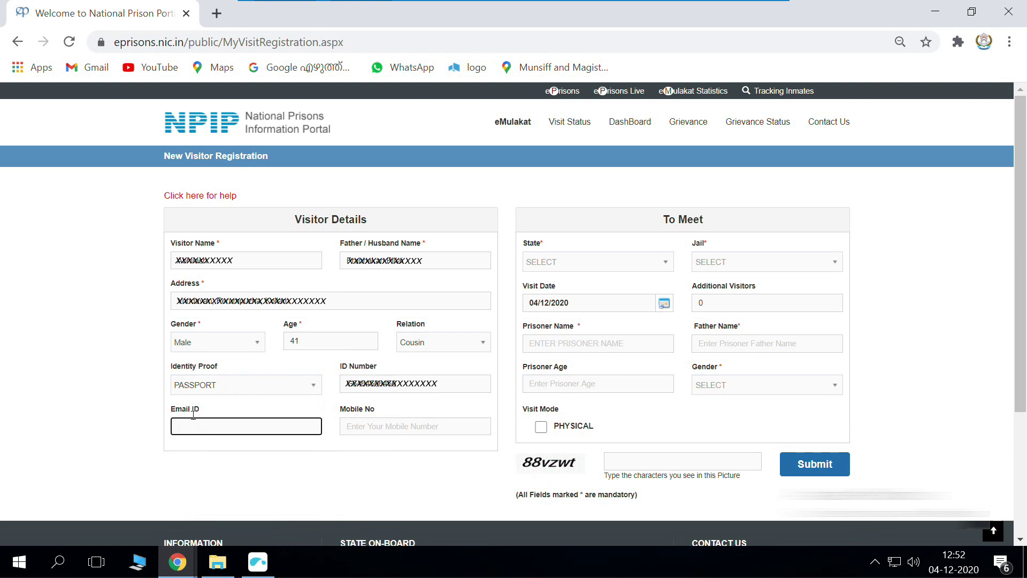
pyautogui.write('XXXXXXXXXXXXa@gmail.com')
pyautogui.press('Tab')
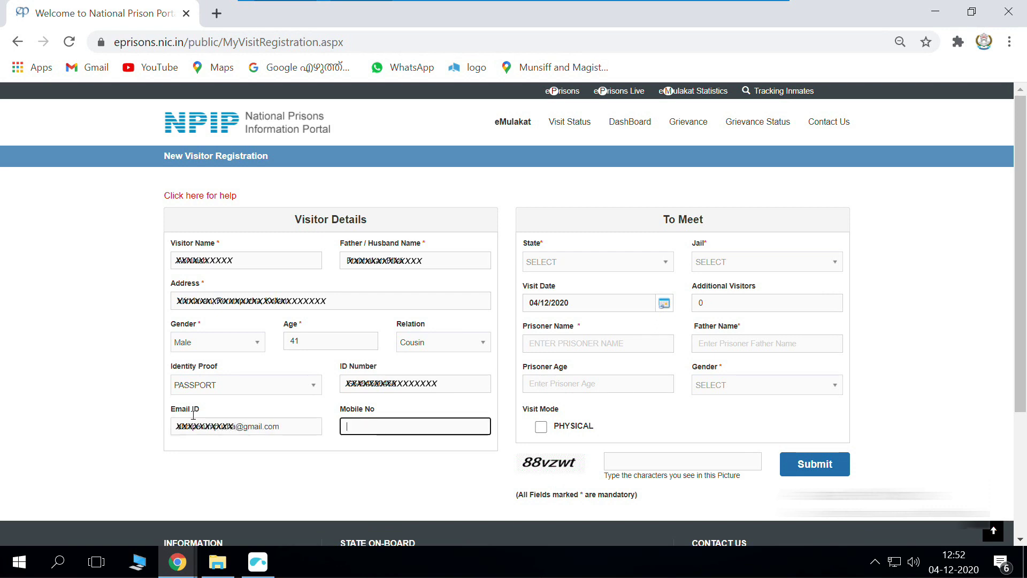
pyautogui.write('XXXXXXXXXXX')
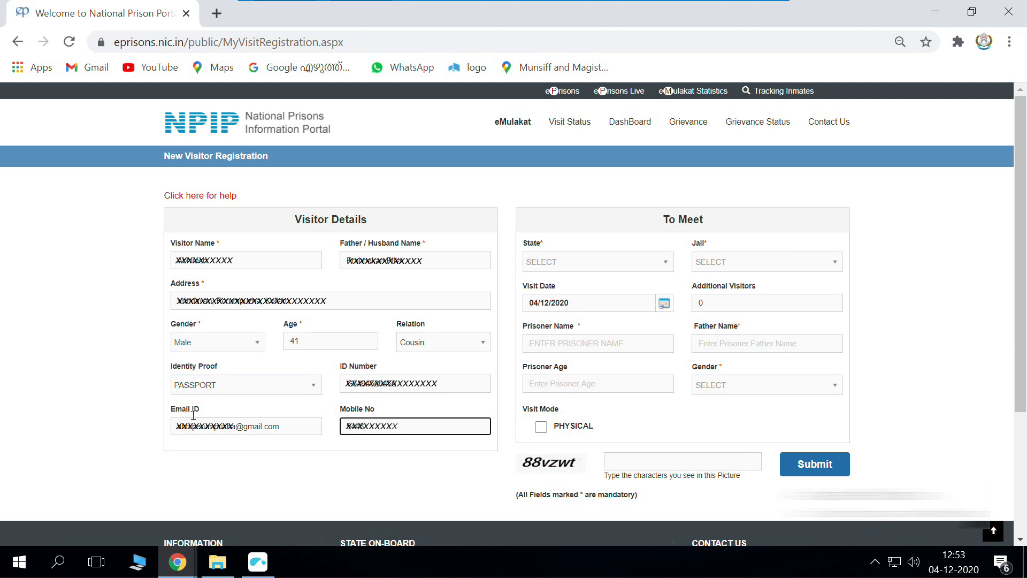
pyautogui.write('XXX')
pyautogui.click(123, 413)
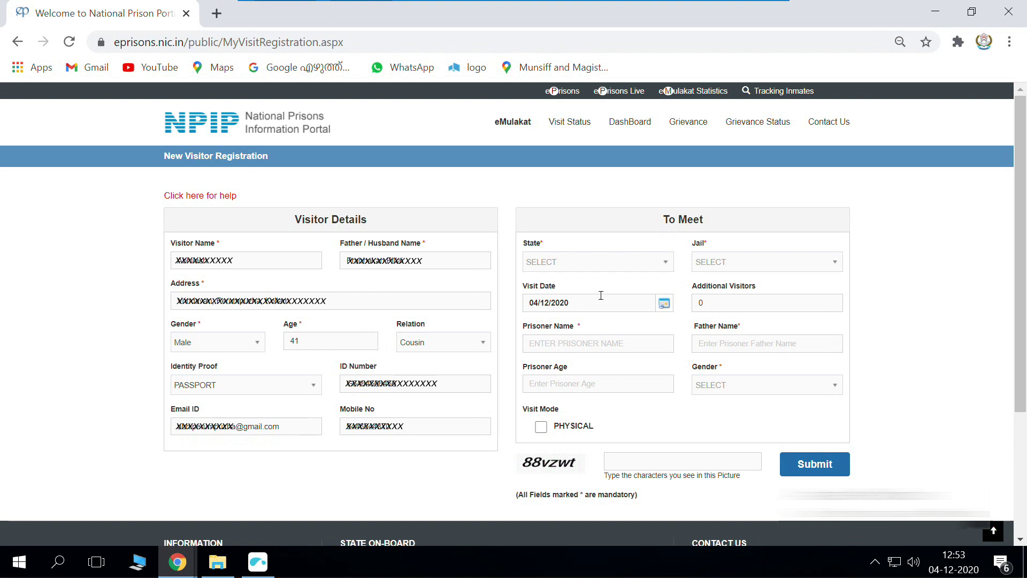
# - Choose state KERALA, the Thiruvananthapuram central prison, and visit date 09/12/2020
pyautogui.click(664, 262)
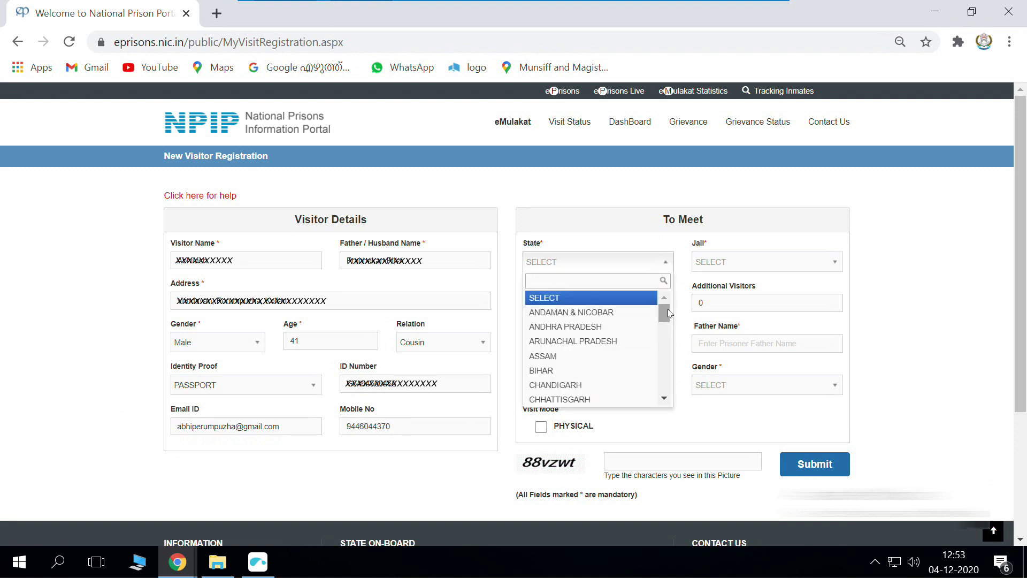
pyautogui.moveTo(666, 313); pyautogui.dragTo(667, 343)
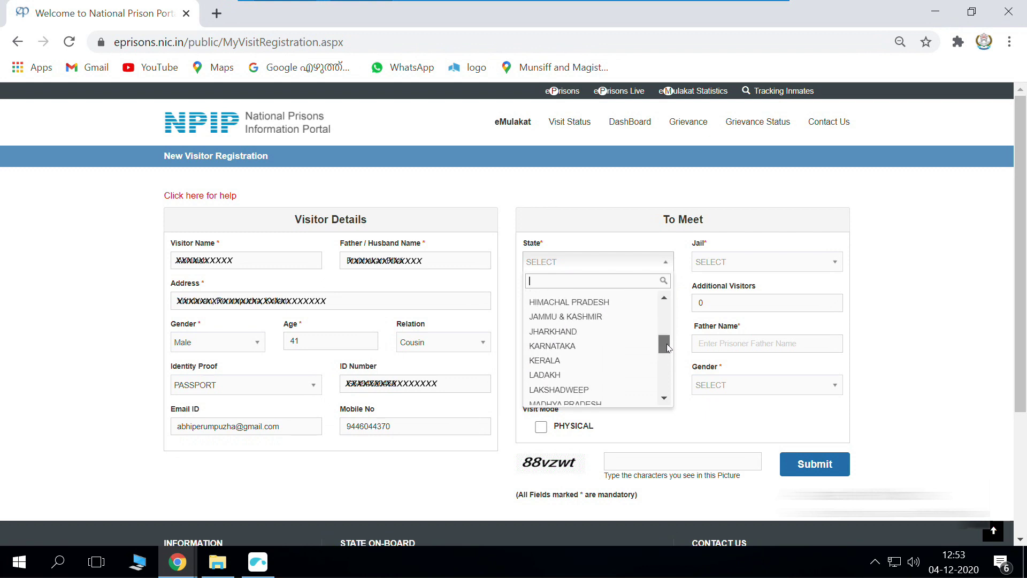
pyautogui.click(567, 356)
pyautogui.click(832, 261)
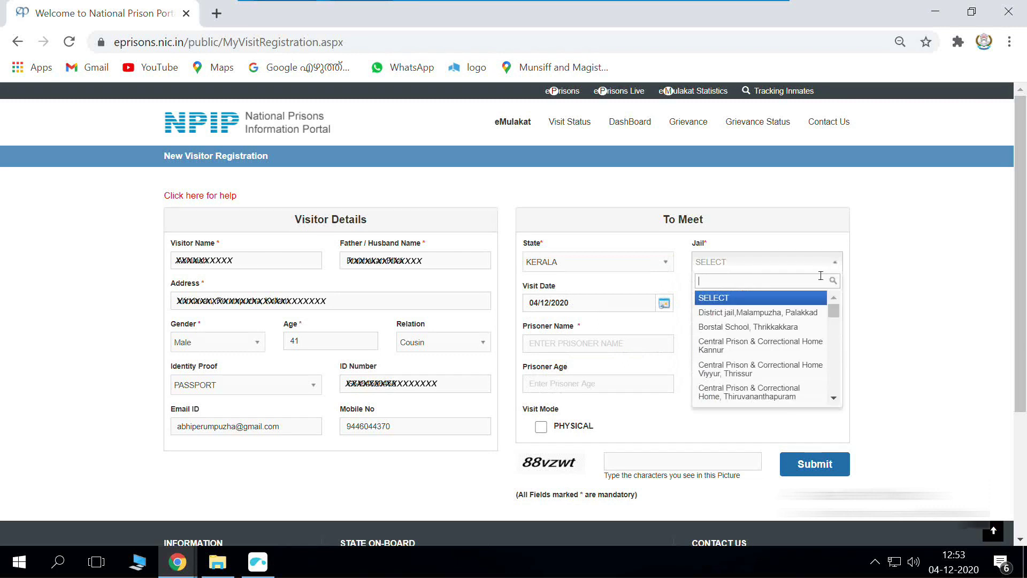
pyautogui.click(748, 390)
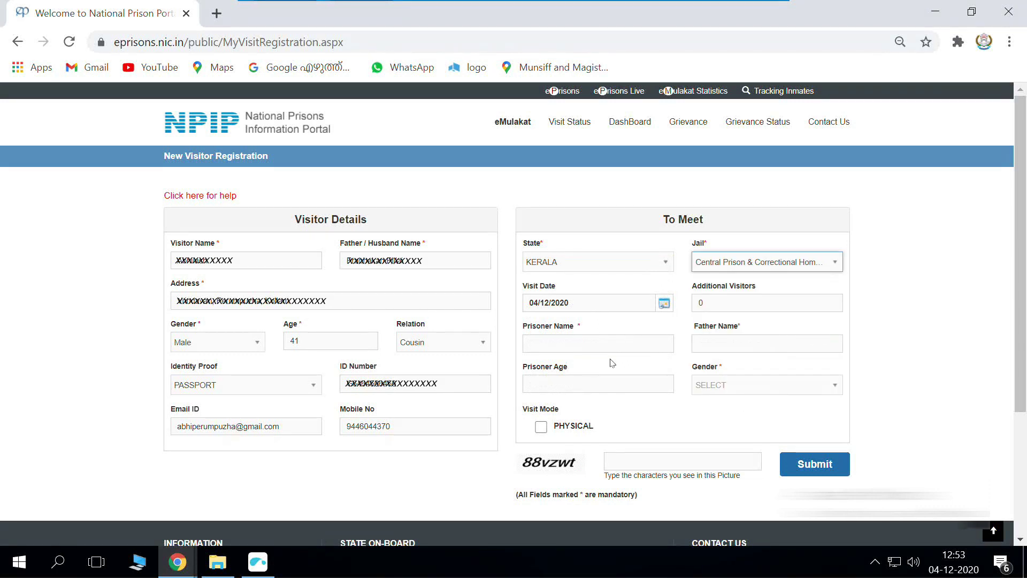
pyautogui.click(664, 304)
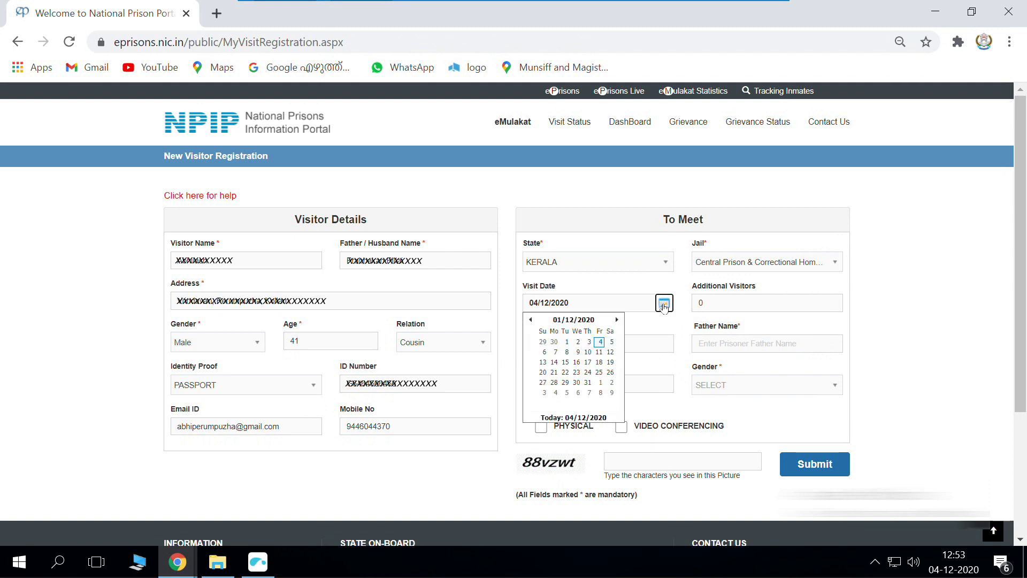
pyautogui.click(577, 352)
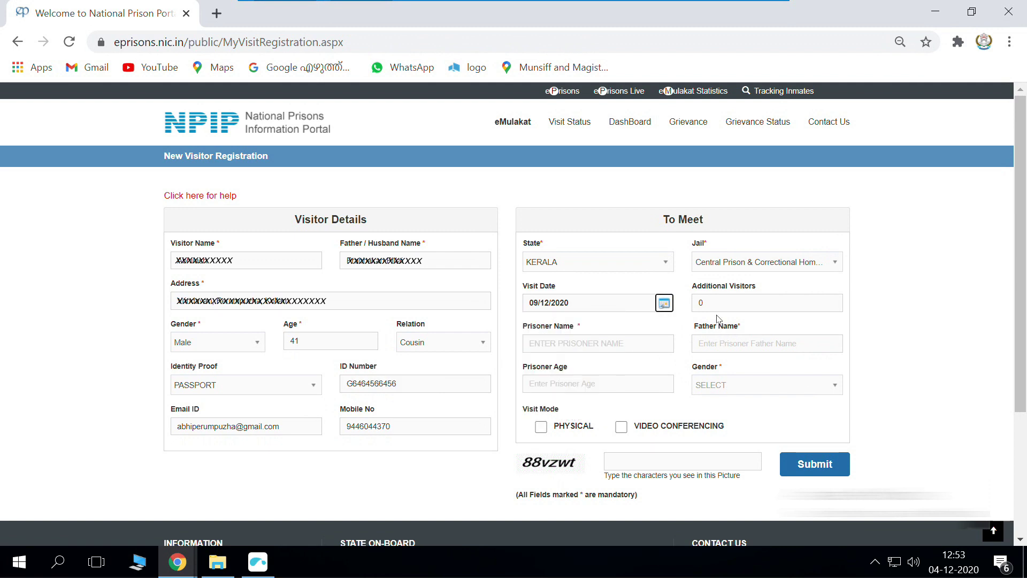
# - Set 1 additional visitor and enter the prisoner's name, father's name, age 43 and gender Male
pyautogui.doubleClick(702, 303)
pyautogui.write('1')
pyautogui.click(535, 342)
pyautogui.write('XXXXXXX')
pyautogui.click(696, 343)
pyautogui.write('XXXXXXXX')
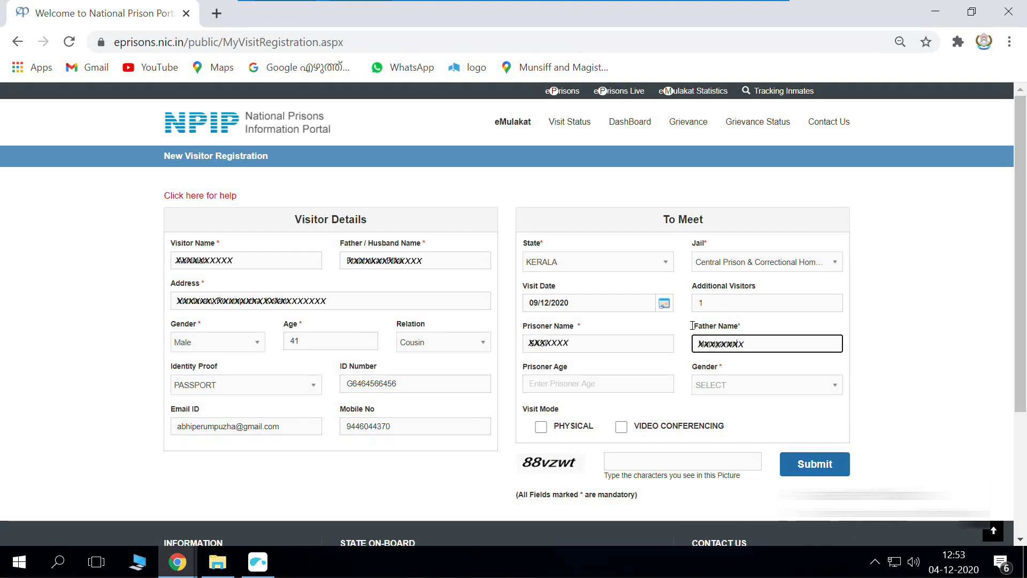
pyautogui.write('X')
pyautogui.click(529, 384)
pyautogui.write('43')
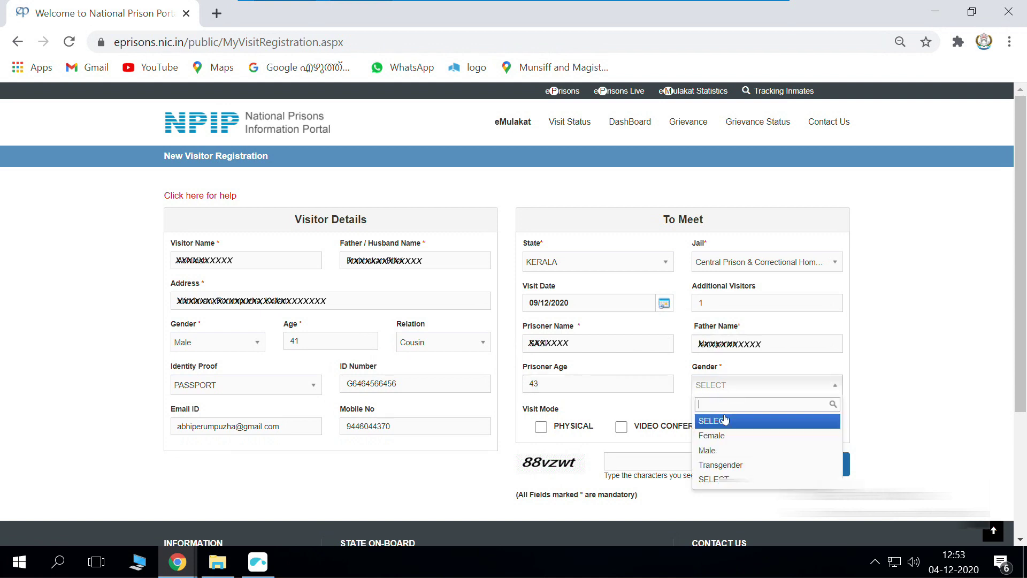
pyautogui.click(722, 388)
pyautogui.click(725, 452)
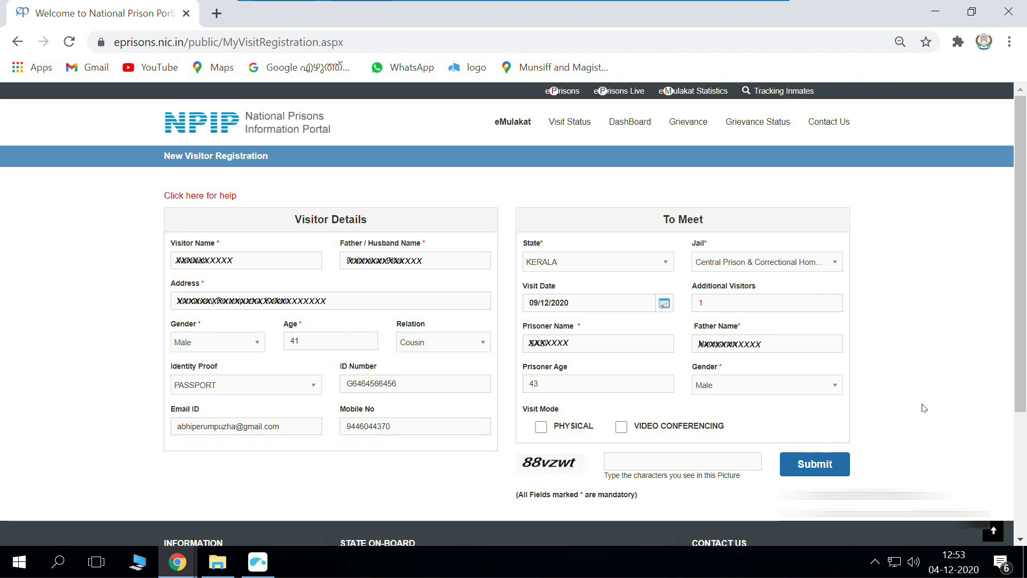
# - Select Video Conferencing as the visit mode, fill in the captcha, and submit the form
pyautogui.click(622, 427)
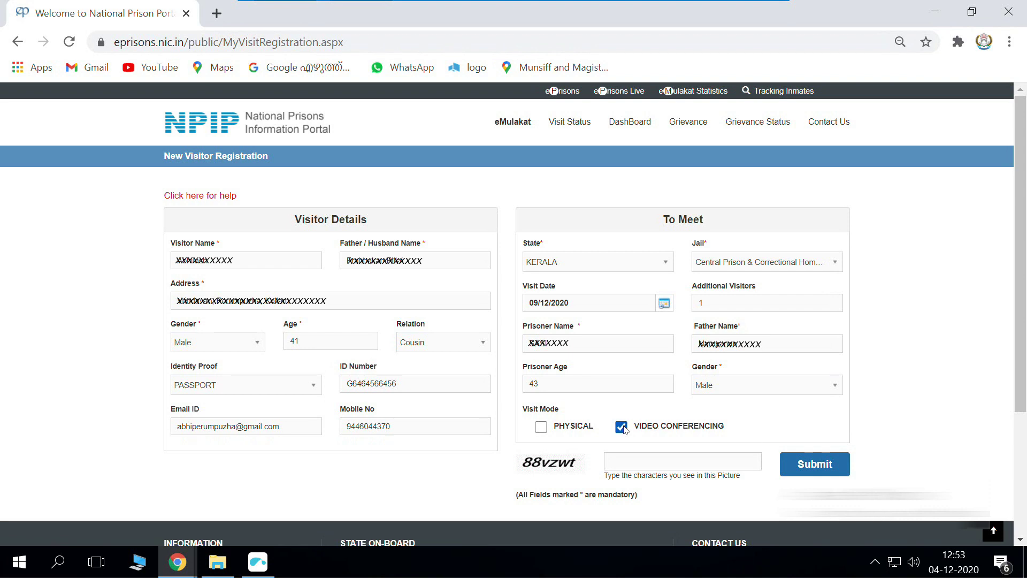
pyautogui.click(619, 459)
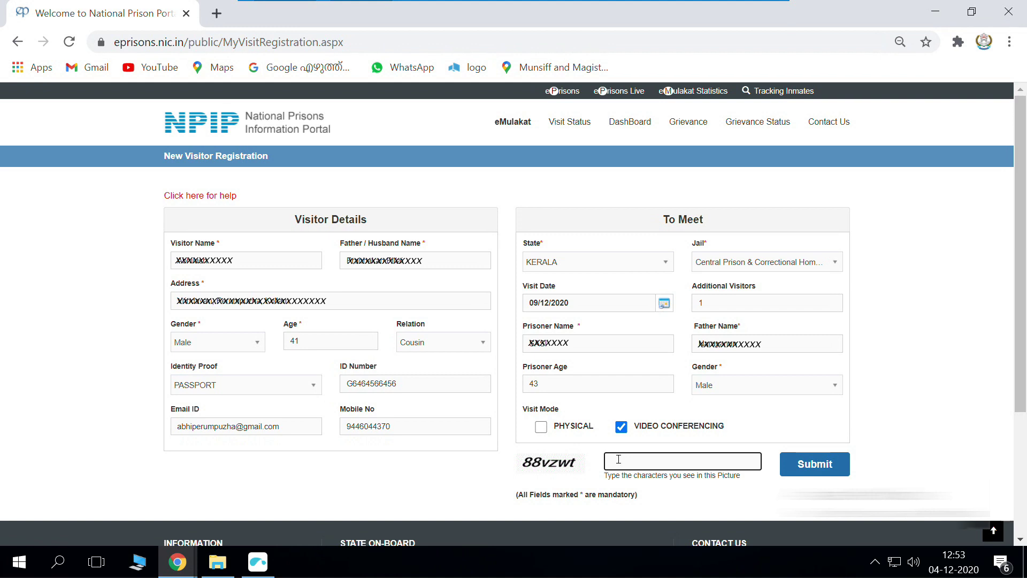
pyautogui.write('88vzwt')
pyautogui.click(811, 463)
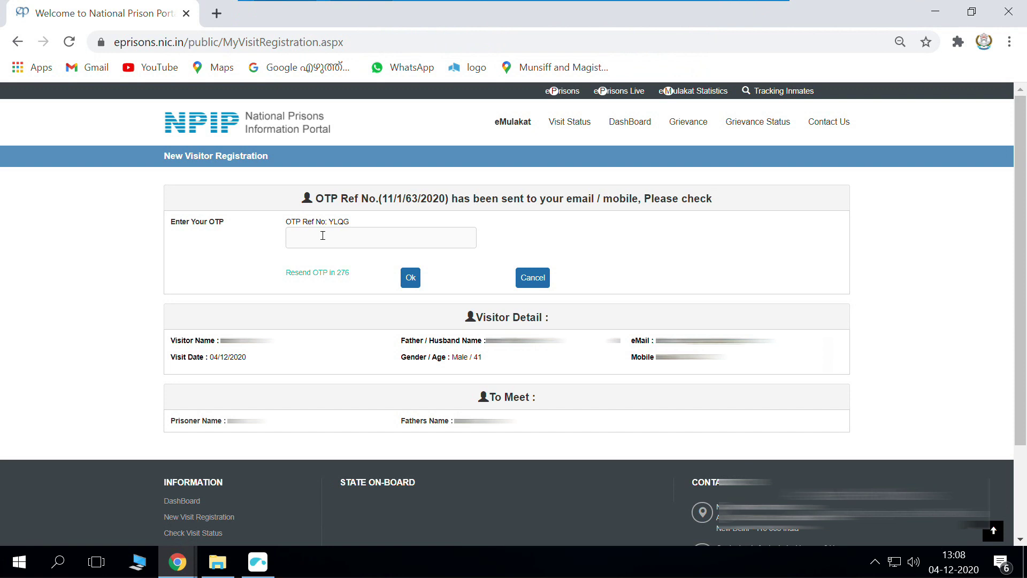
# - Enter the received OTP and confirm it, then check the issued visit reference number
pyautogui.click(322, 235)
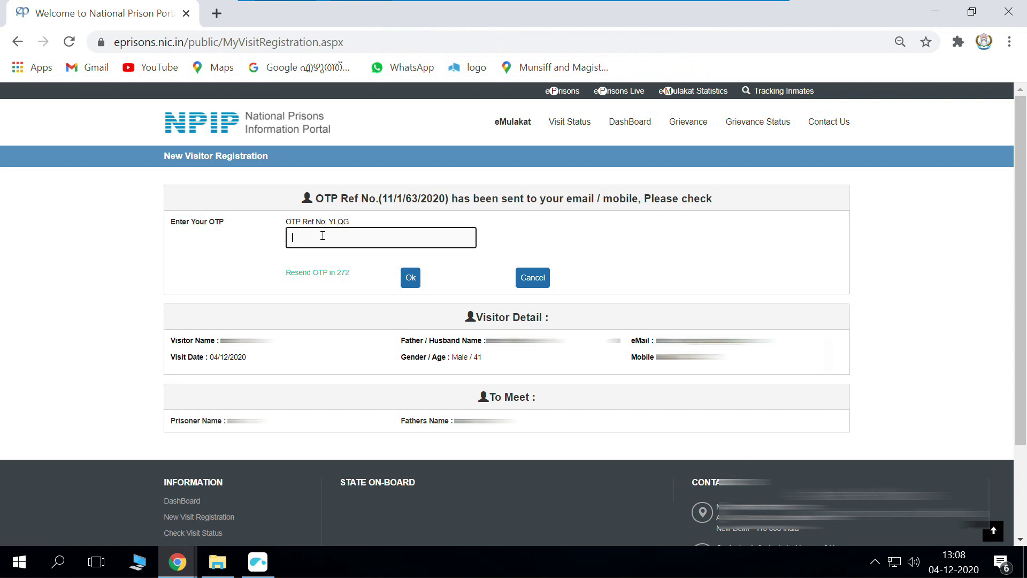
pyautogui.click(410, 277)
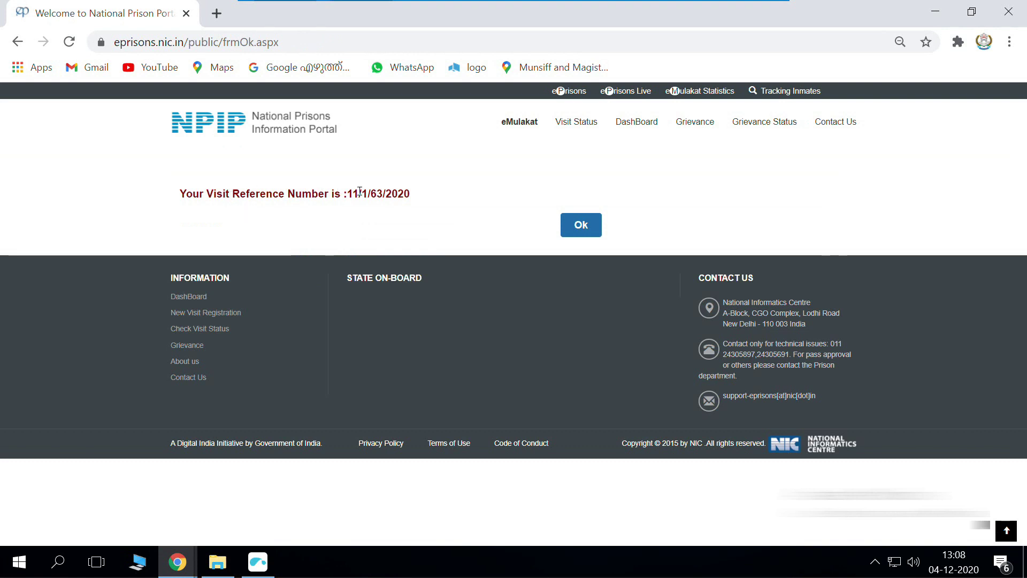
pyautogui.moveTo(352, 191); pyautogui.dragTo(436, 195)
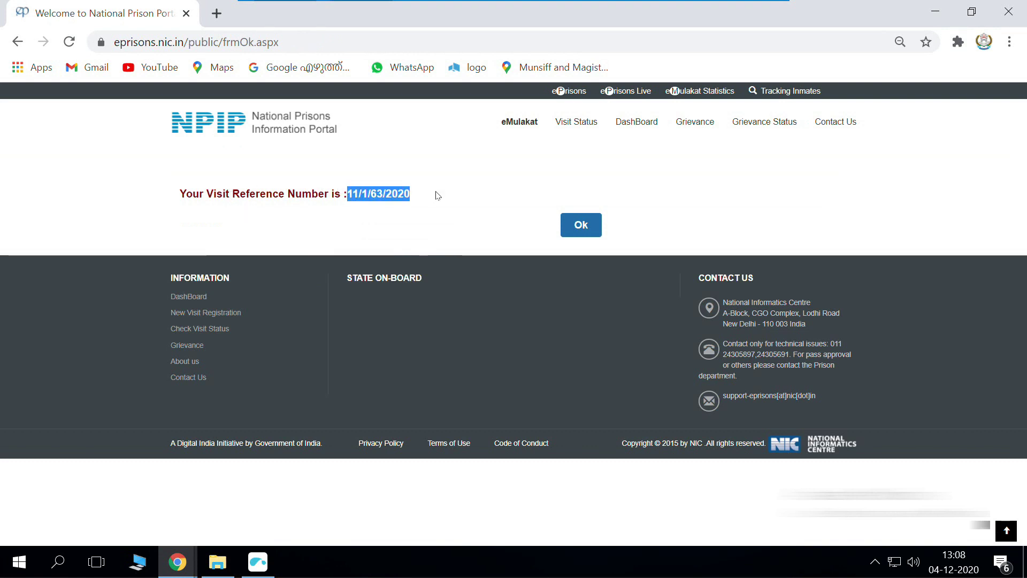
pyautogui.click(437, 195)
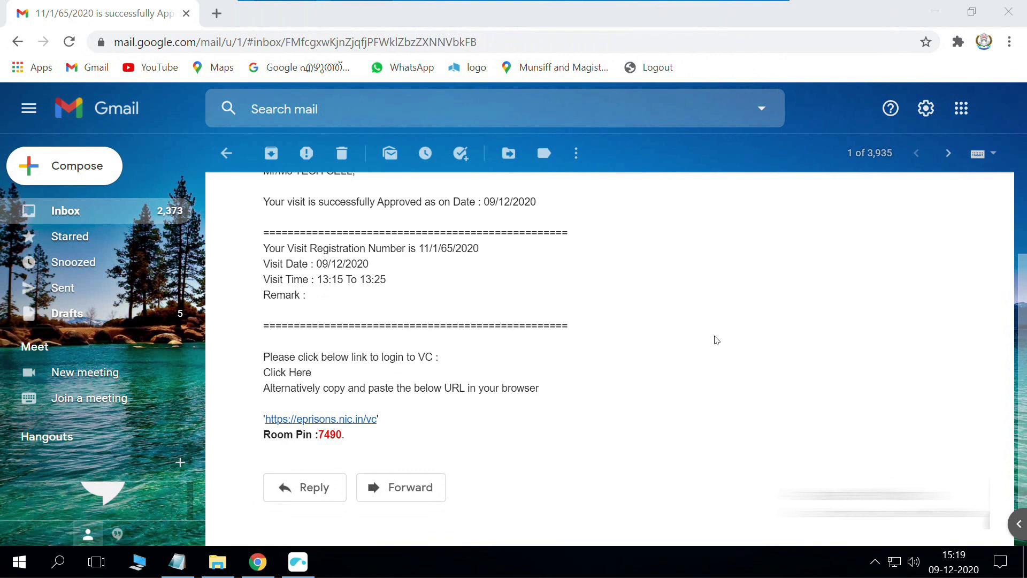
# - Highlight the registration number, visit date 09/12/2020, VC login link and room pin in the approval e-mail
pyautogui.moveTo(421, 248); pyautogui.dragTo(479, 248)
pyautogui.moveTo(317, 263); pyautogui.dragTo(387, 280)
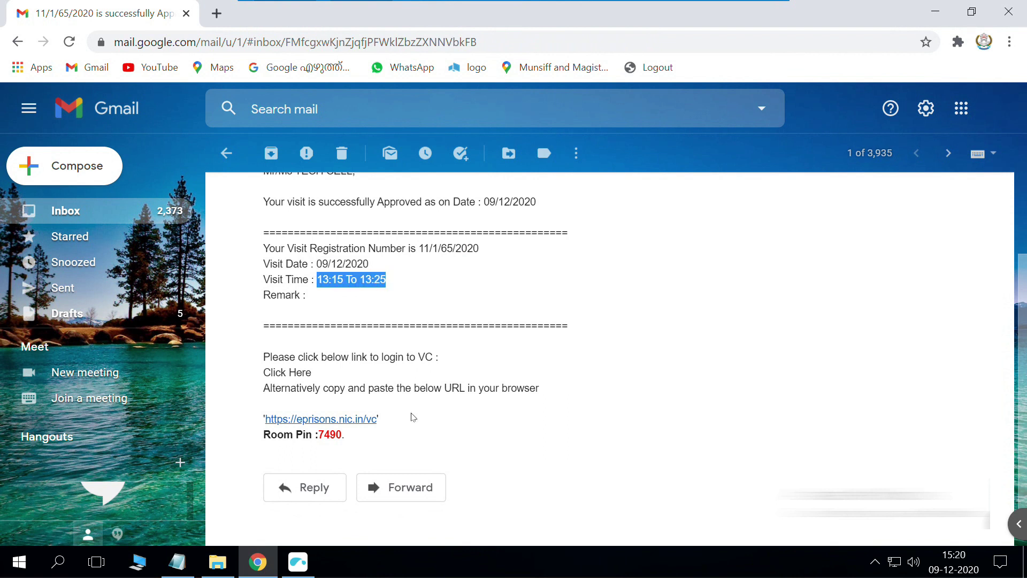
pyautogui.moveTo(379, 419); pyautogui.dragTo(262, 418)
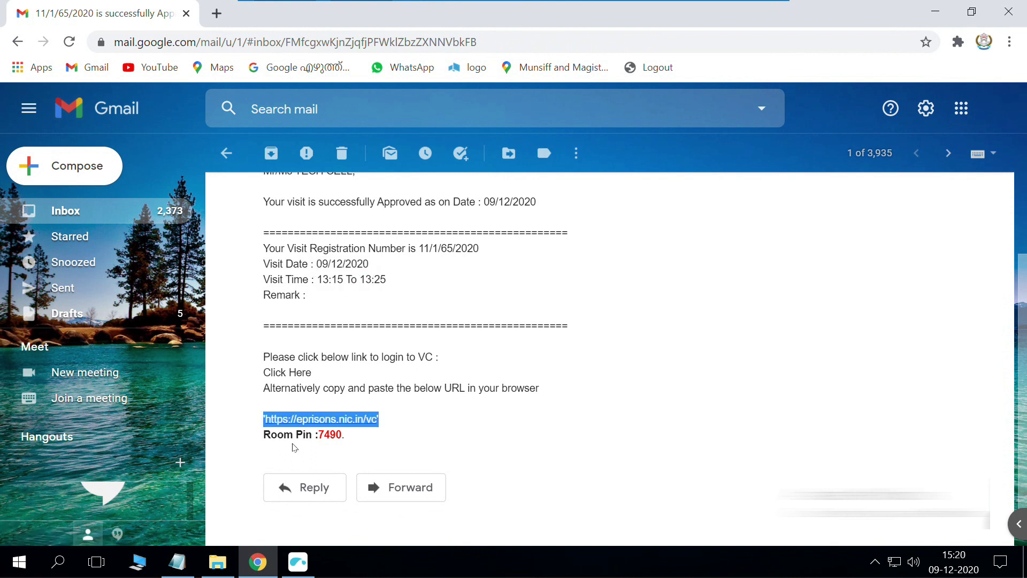
pyautogui.moveTo(318, 434); pyautogui.dragTo(357, 436)
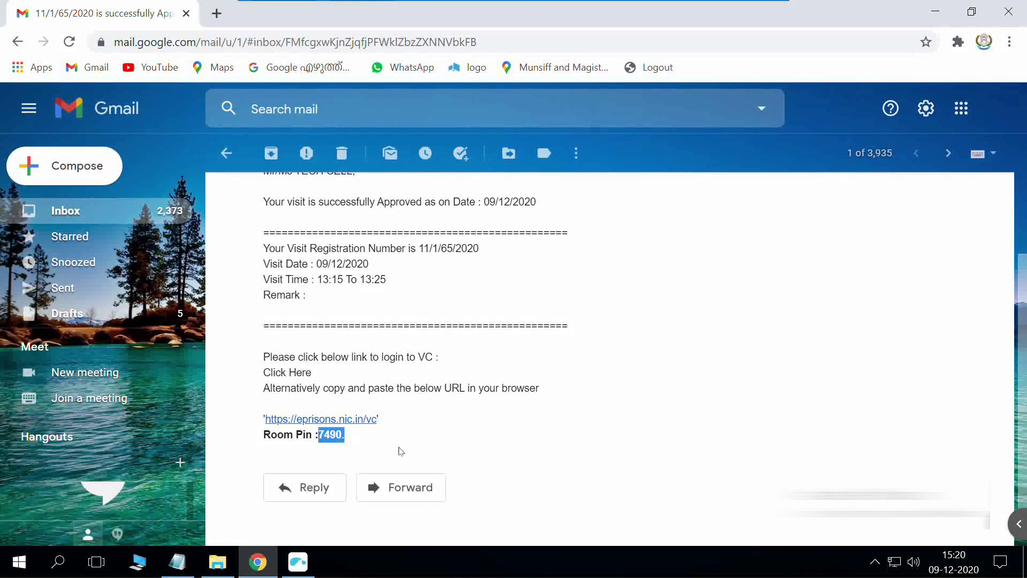
pyautogui.click(572, 420)
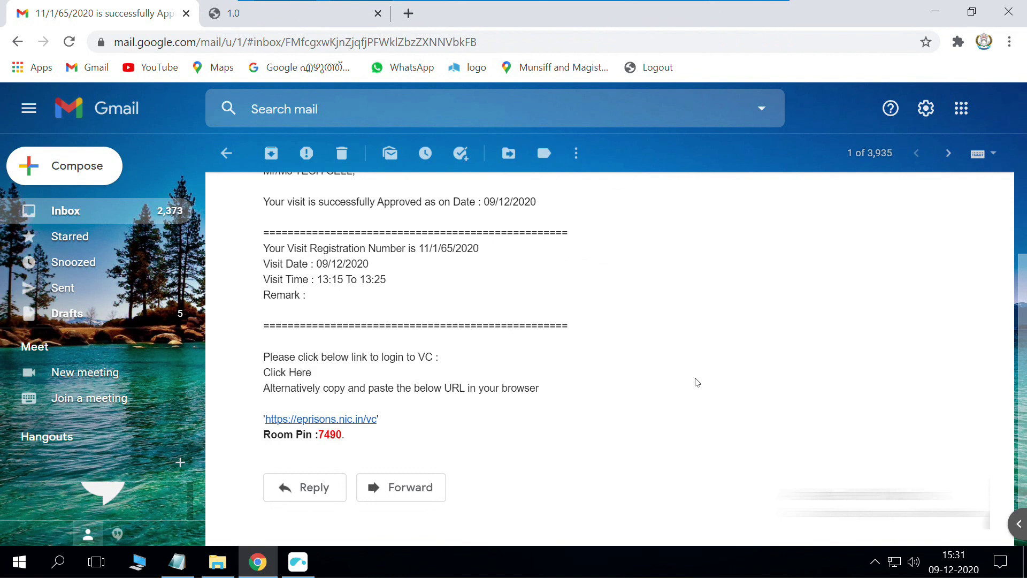
# - Open the eMulakat VC login page and paste the registration number from the e-mail as the visit number
pyautogui.click(355, 420)
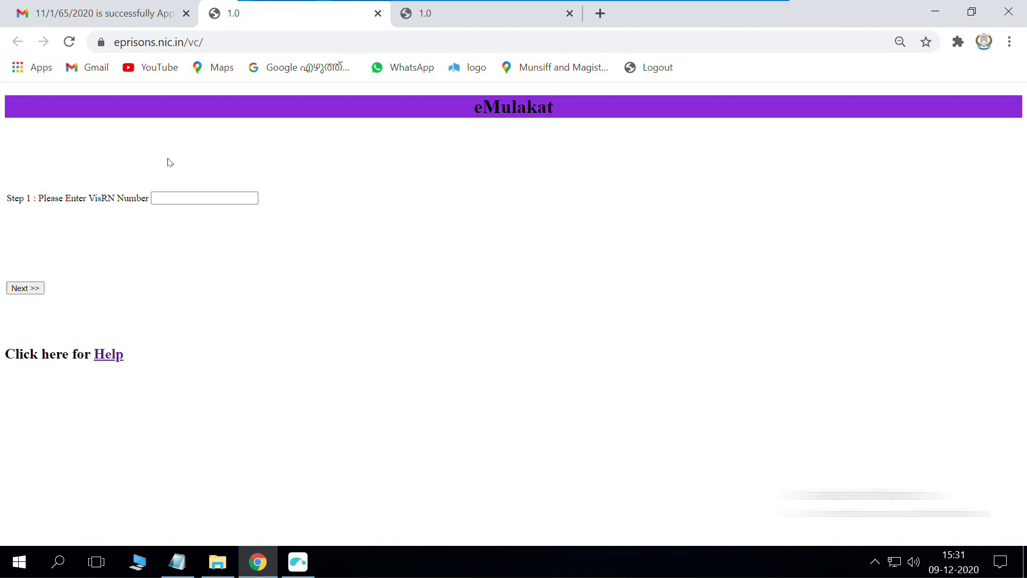
pyautogui.click(157, 19)
pyautogui.moveTo(419, 248); pyautogui.dragTo(487, 251)
pyautogui.hotkey('ctrl', 'c')
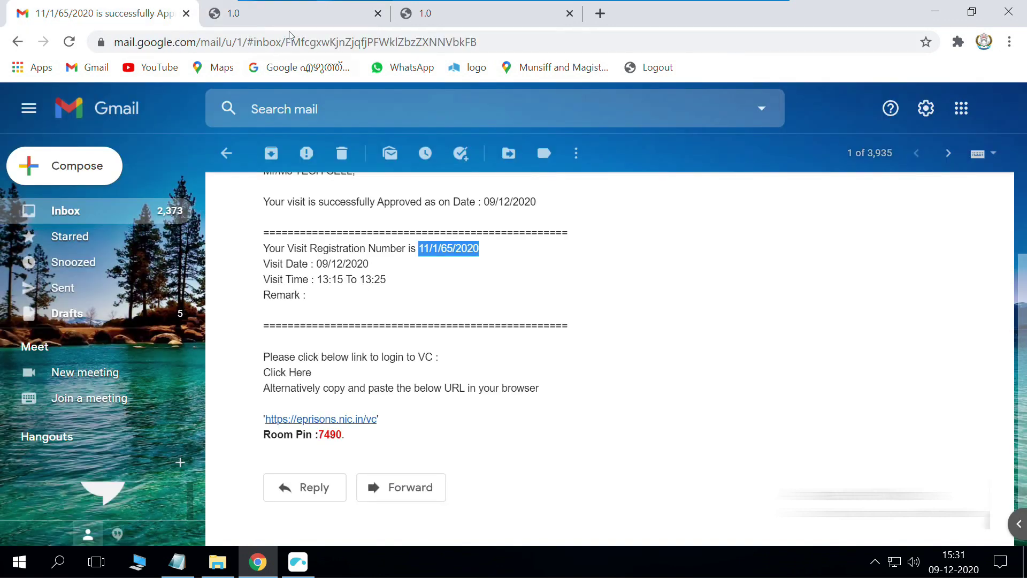
pyautogui.click(292, 16)
pyautogui.click(226, 198)
pyautogui.hotkey('ctrl', 'v')
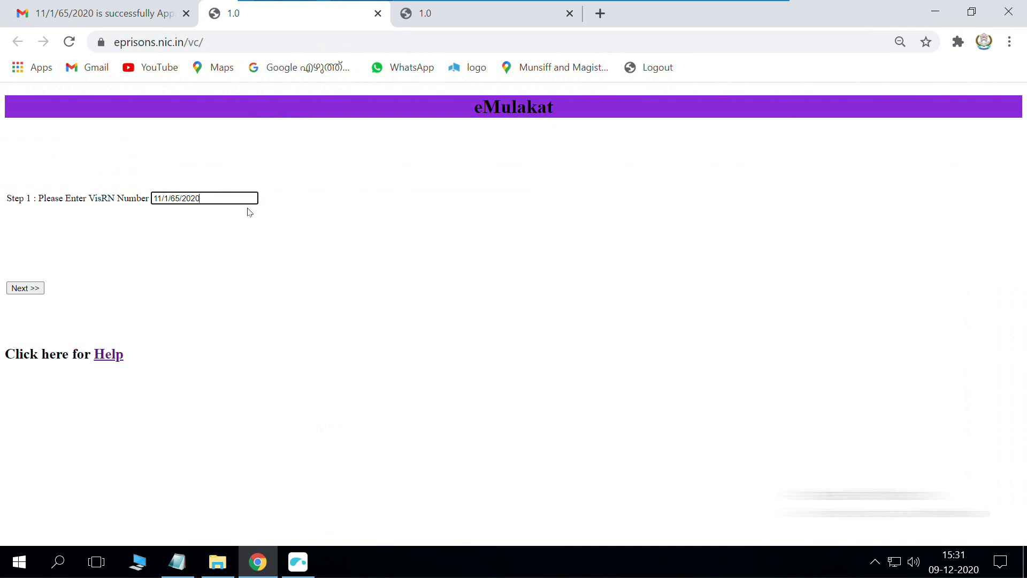
pyautogui.click(25, 288)
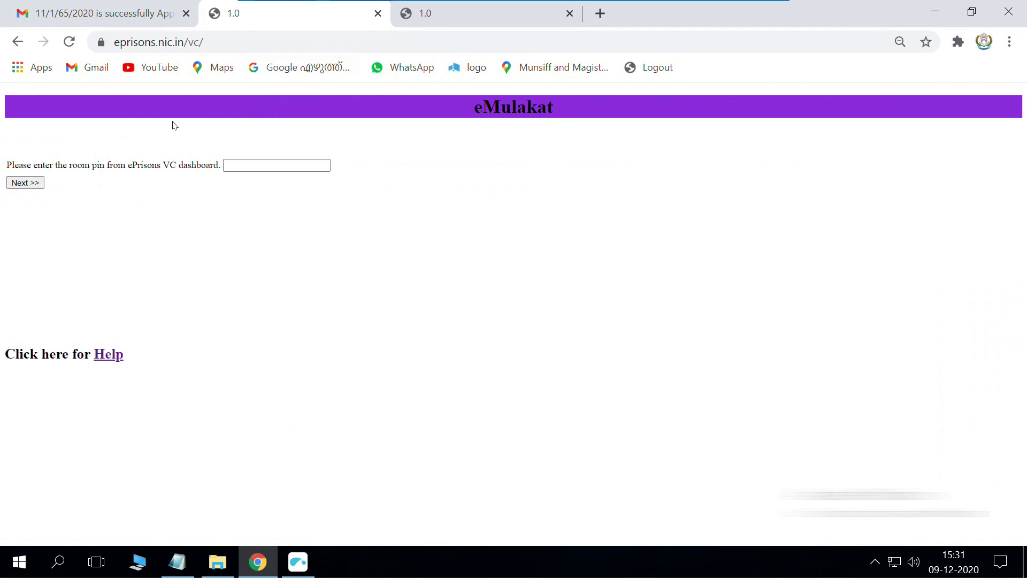
# - Copy the room pin from the approval e-mail, paste it into the room pin field, and submit
pyautogui.click(126, 16)
pyautogui.doubleClick(326, 434)
pyautogui.hotkey('ctrl', 'c')
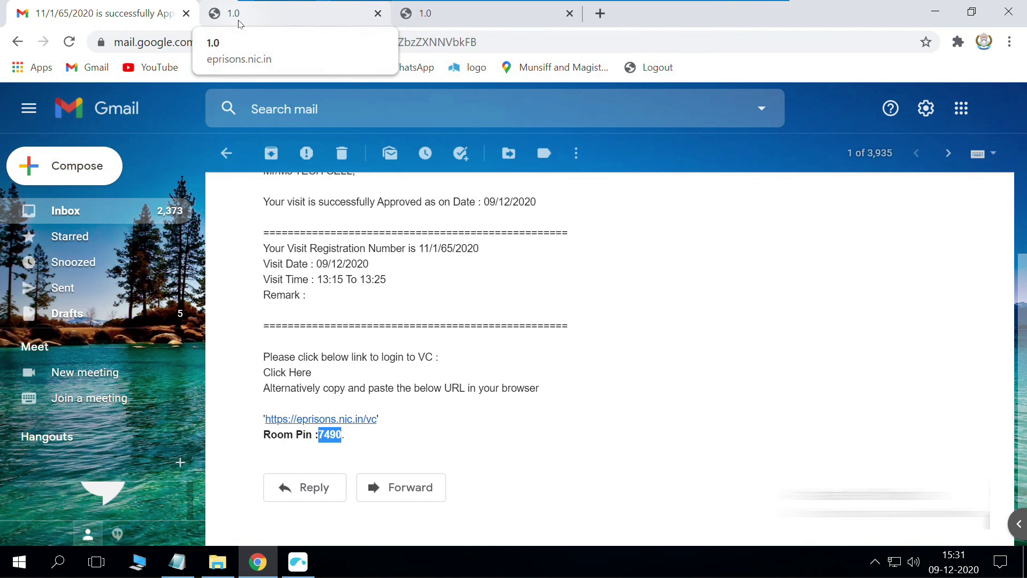
pyautogui.click(239, 16)
pyautogui.click(249, 165)
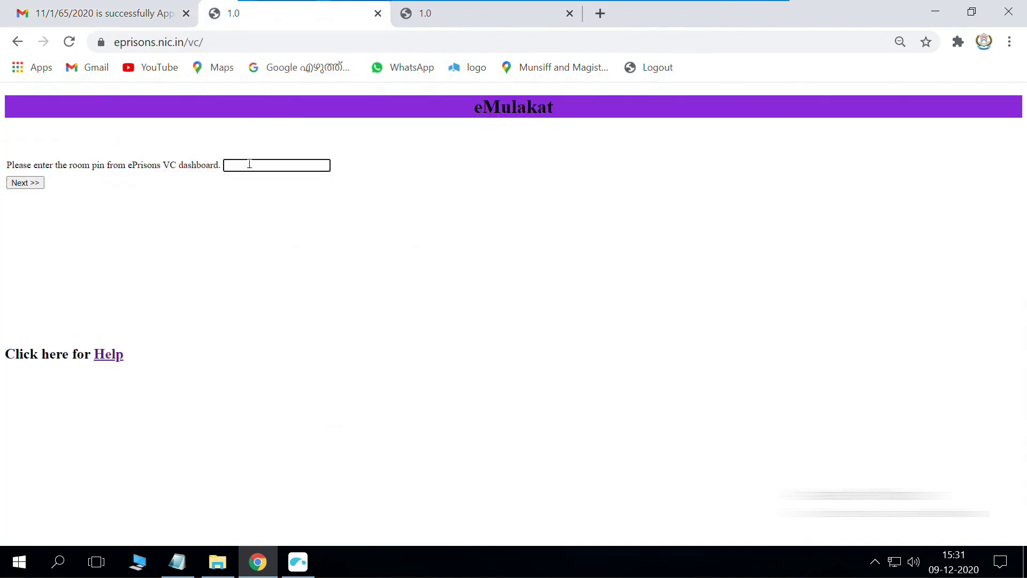
pyautogui.hotkey('ctrl', 'v')
pyautogui.click(33, 184)
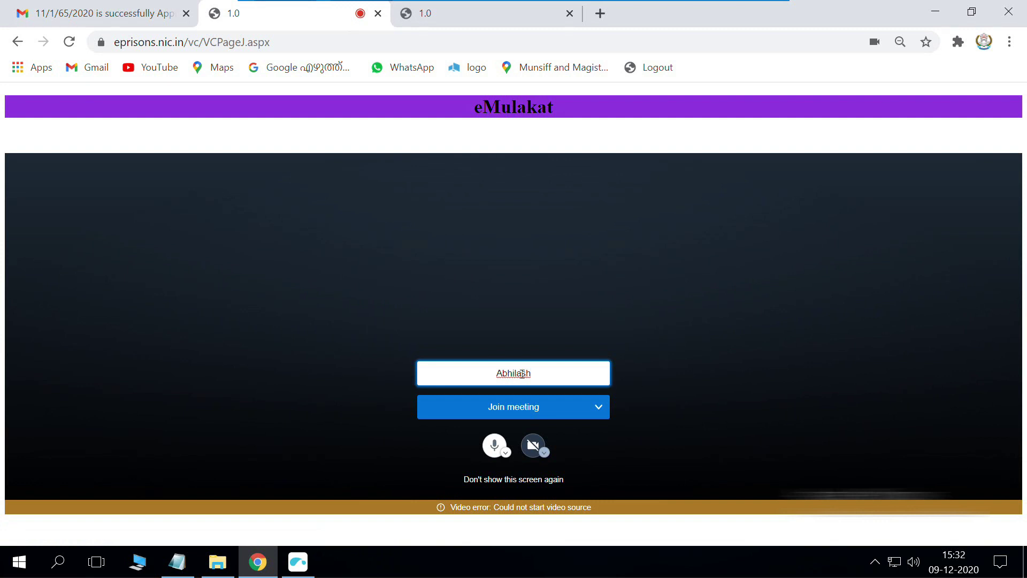
# - Join the eMulakat video-call meeting from the pre-join screen
pyautogui.click(525, 410)
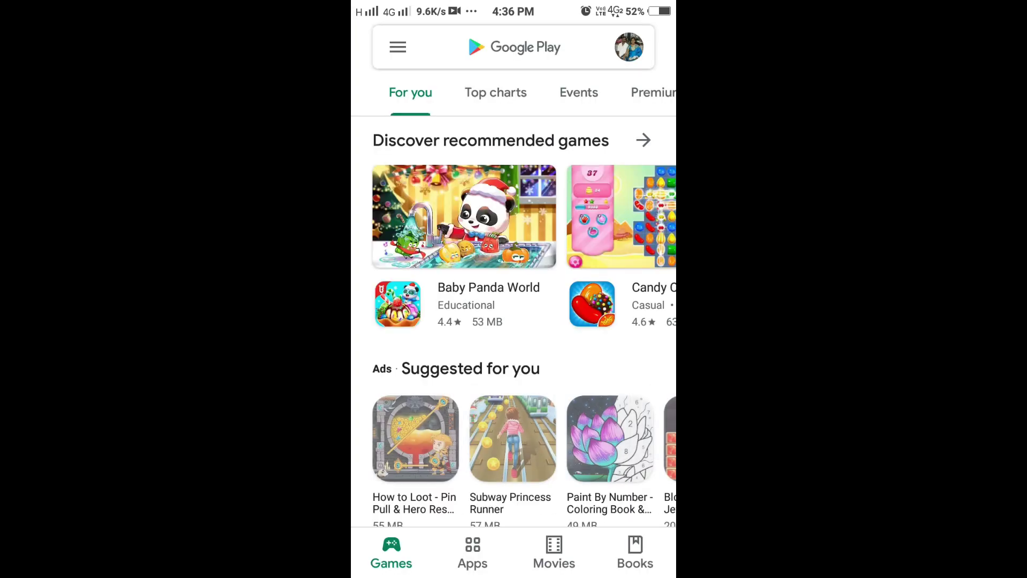
# - On the phone, install Jitsi Meet from Google Play, then follow the approval e-mail's eMulakat VC link
pyautogui.click(525, 50)
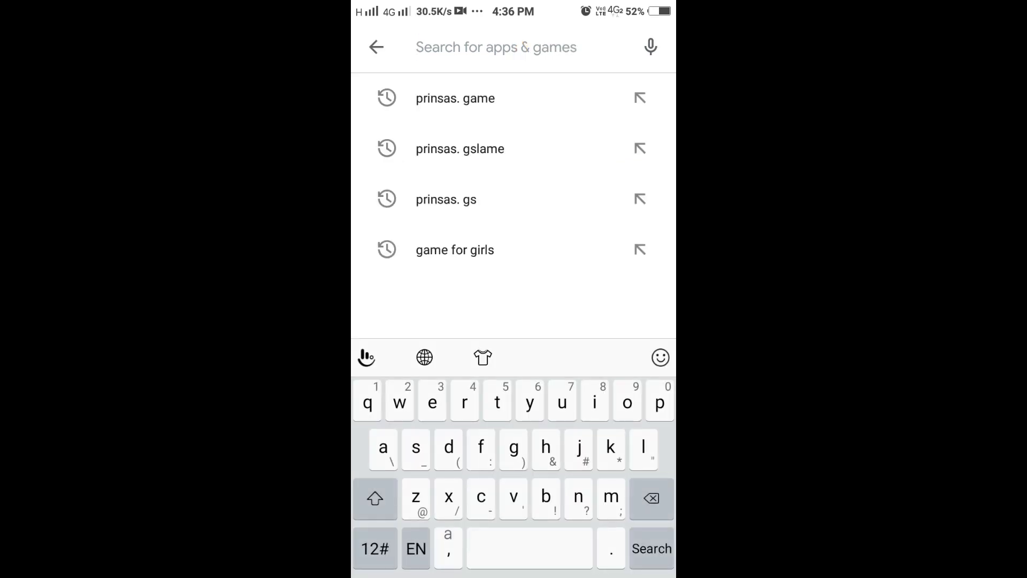
pyautogui.write('jis')
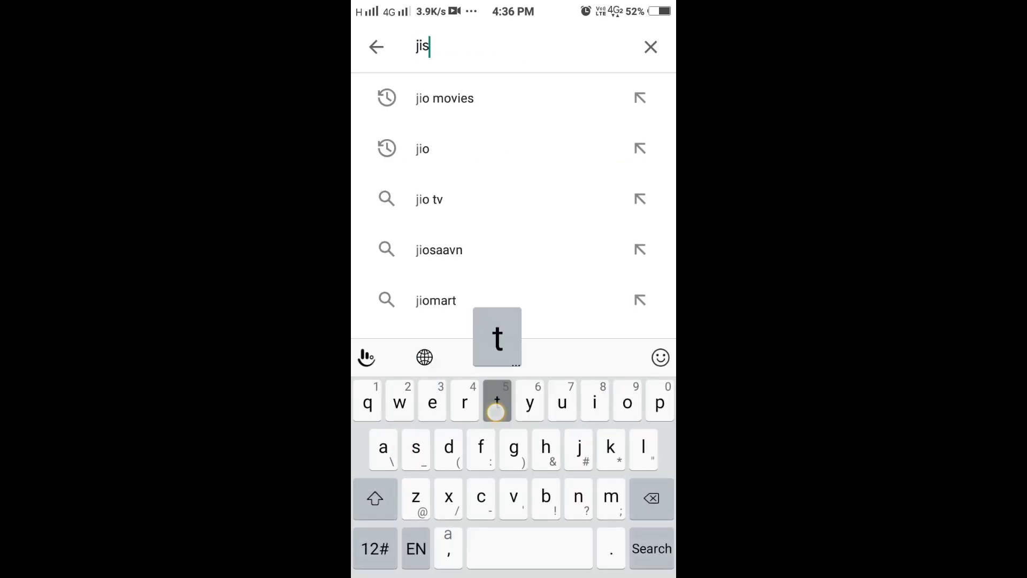
pyautogui.write('ti')
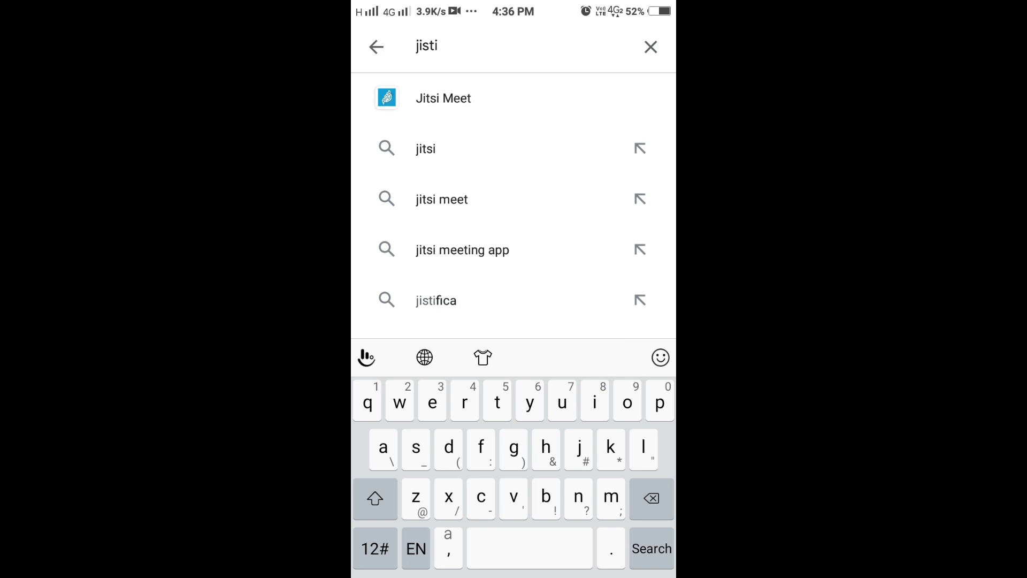
pyautogui.click(444, 98)
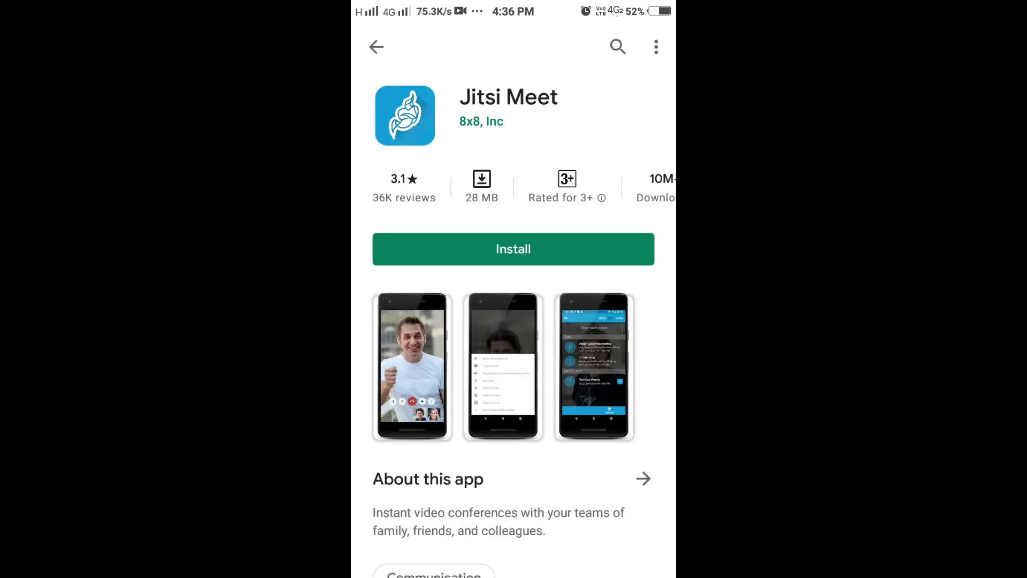
pyautogui.click(514, 249)
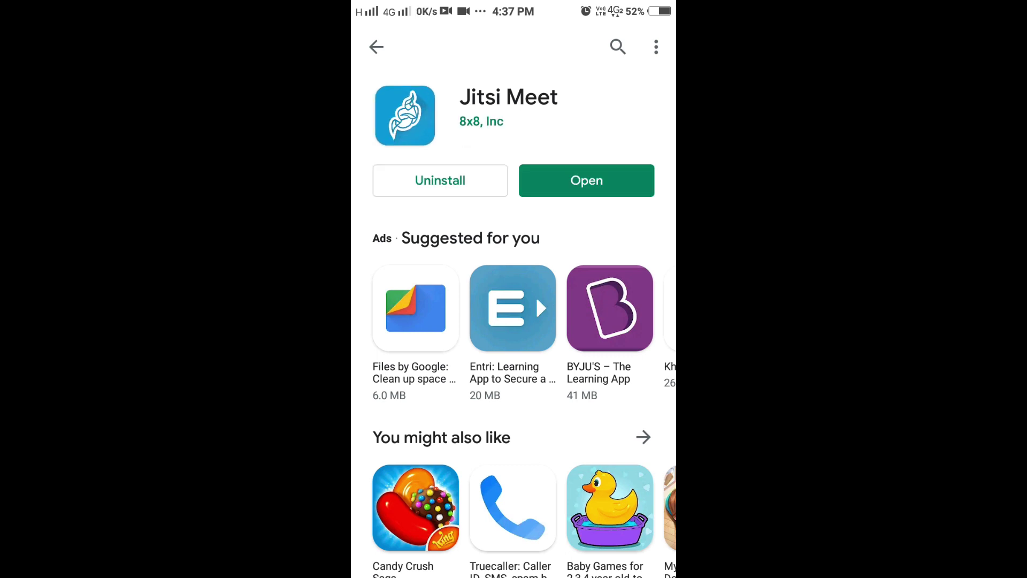
pyautogui.click(571, 316)
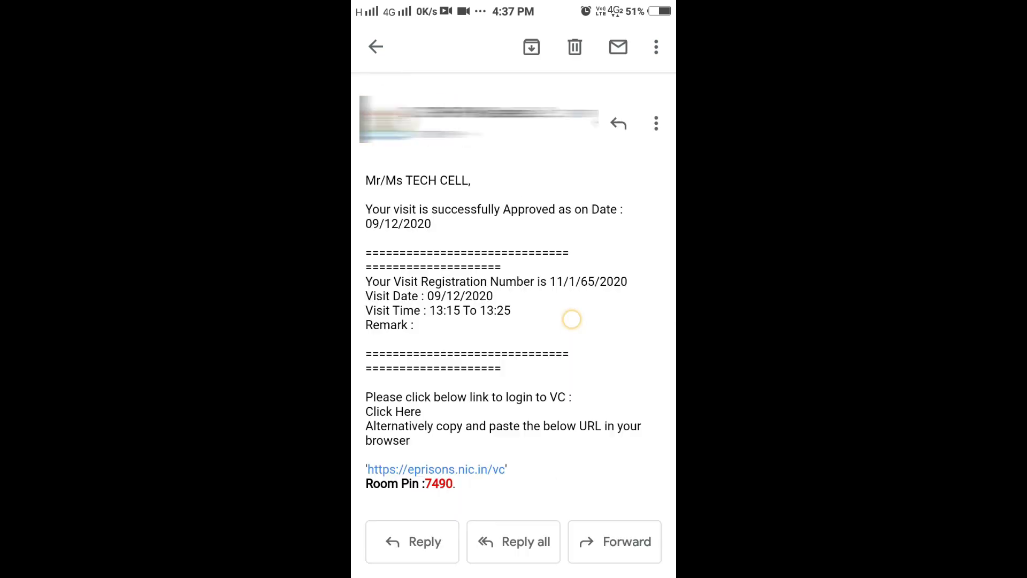
pyautogui.click(478, 469)
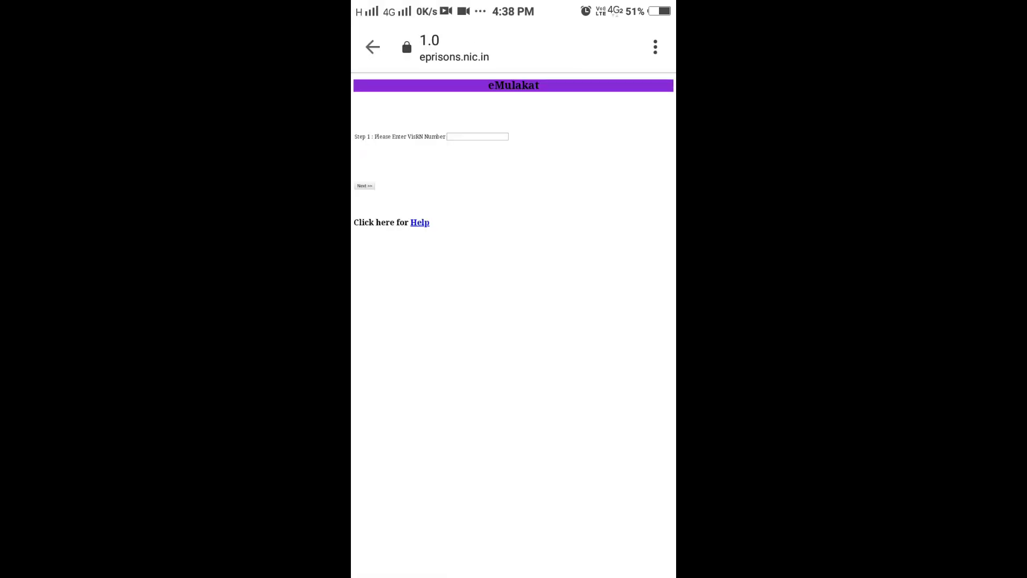
# - Enter and submit the visit registration number in the mobile browser, then begin typing the room pin
pyautogui.click(487, 136)
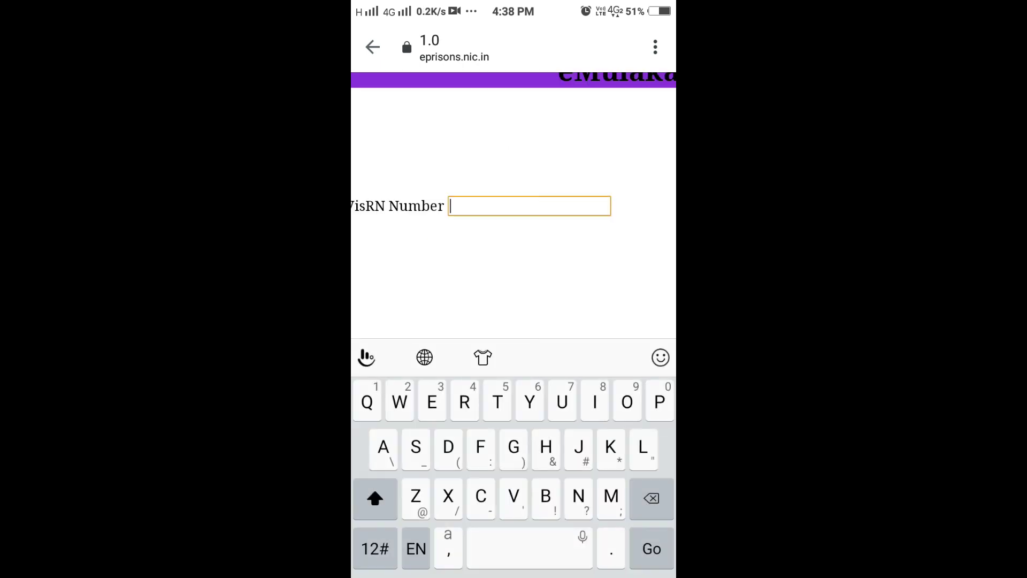
pyautogui.click(375, 549)
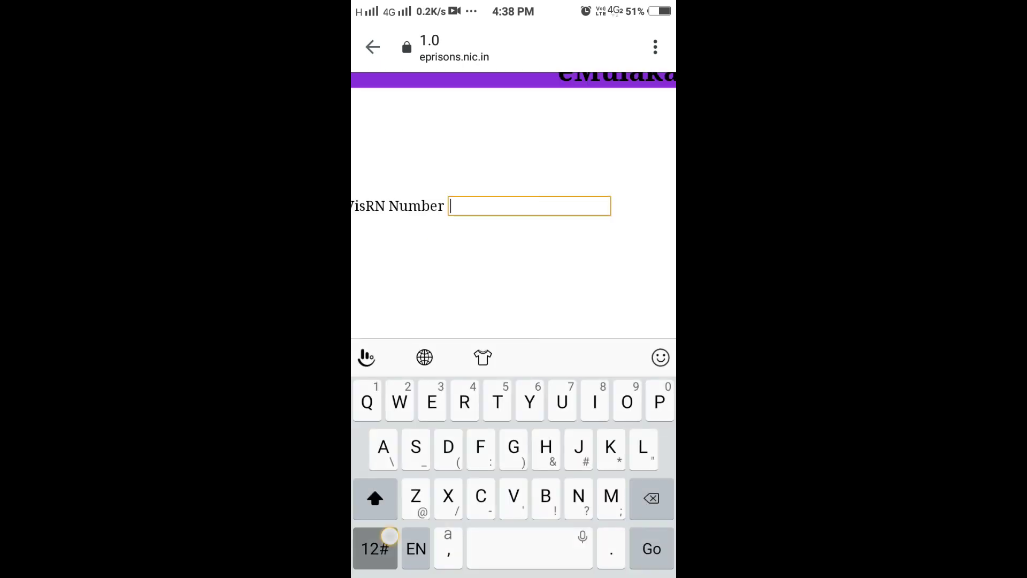
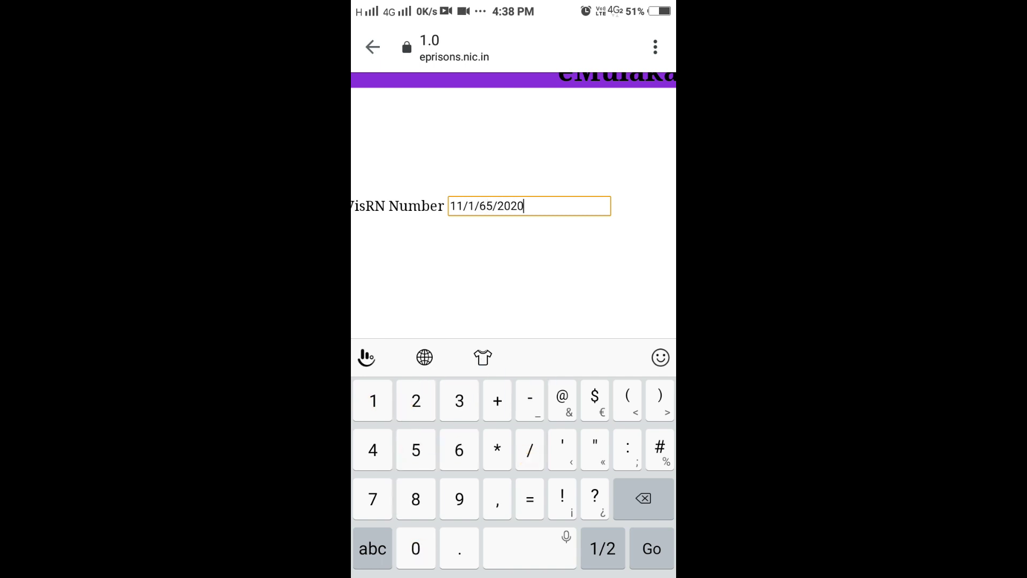
pyautogui.hscroll(-3, 640, 231)
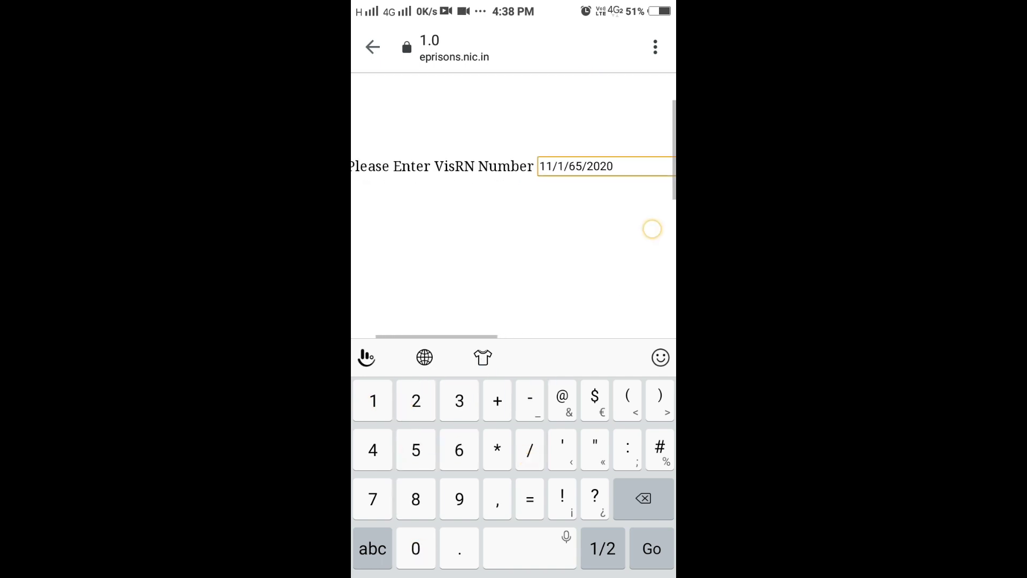
pyautogui.press('Return')
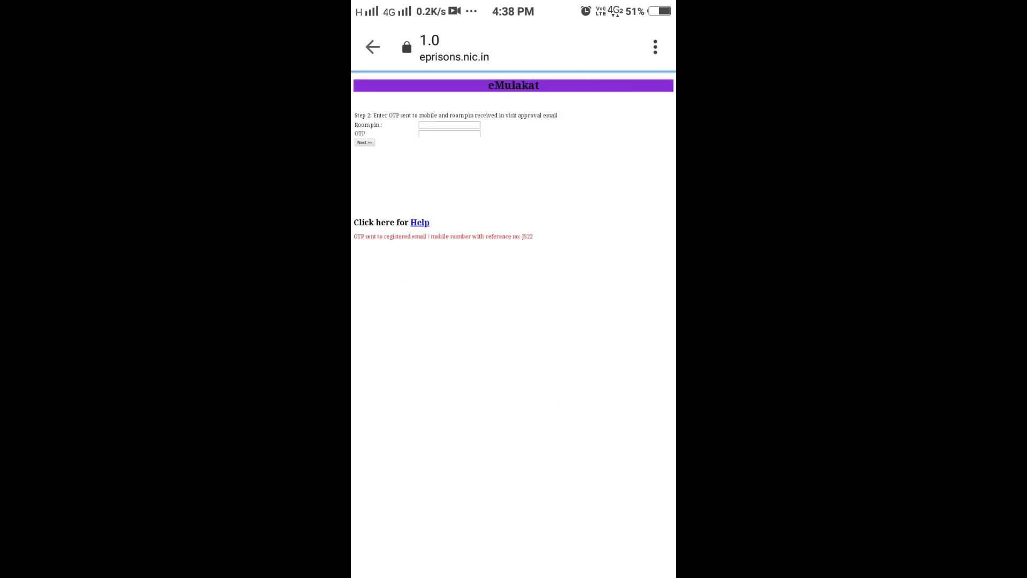
pyautogui.click(450, 124)
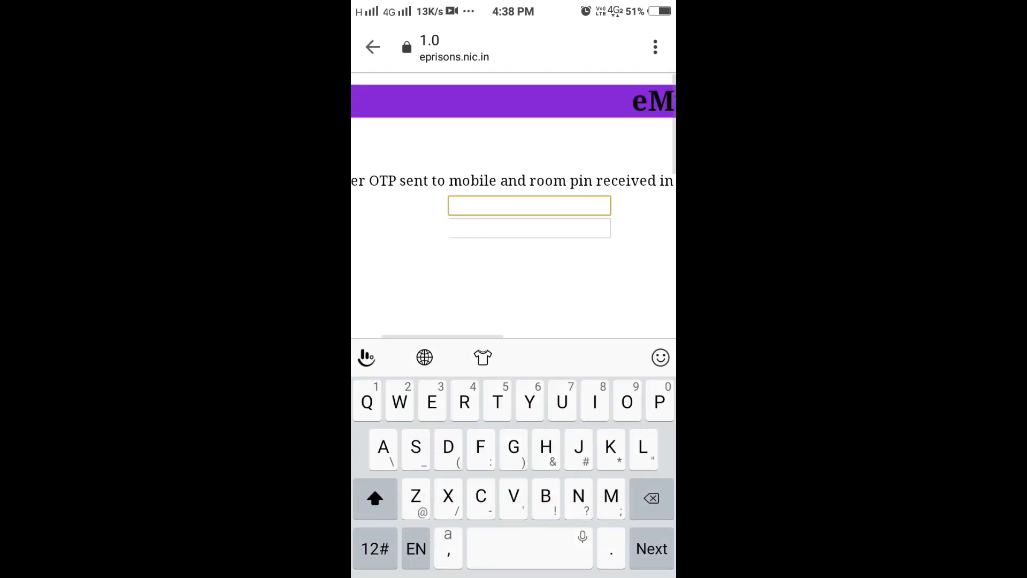
pyautogui.click(374, 548)
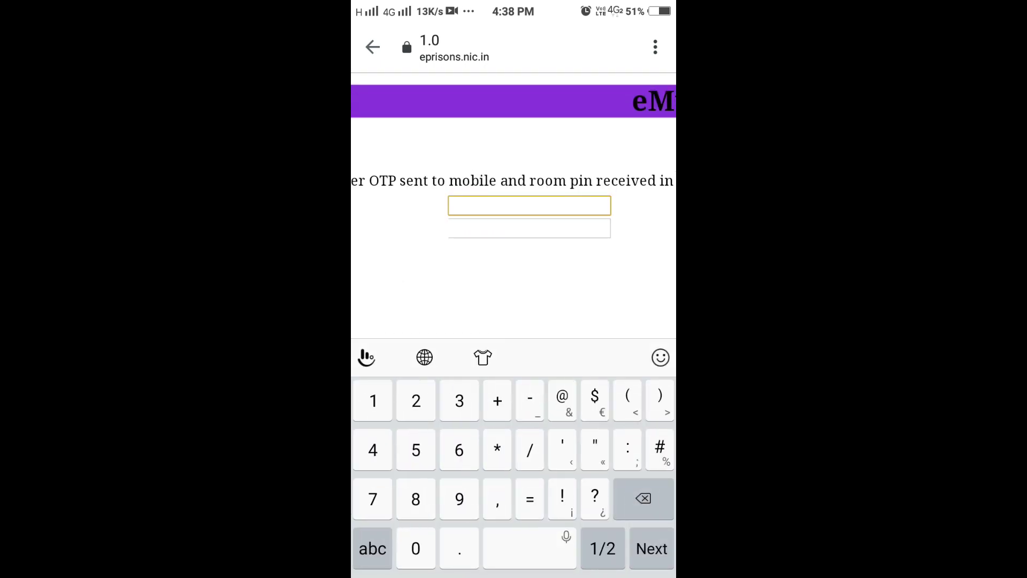
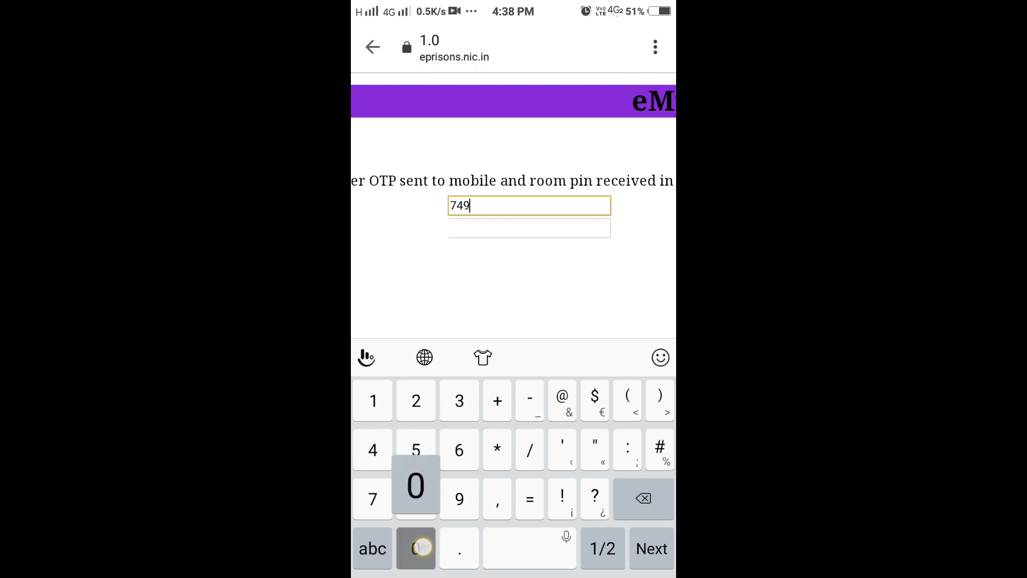